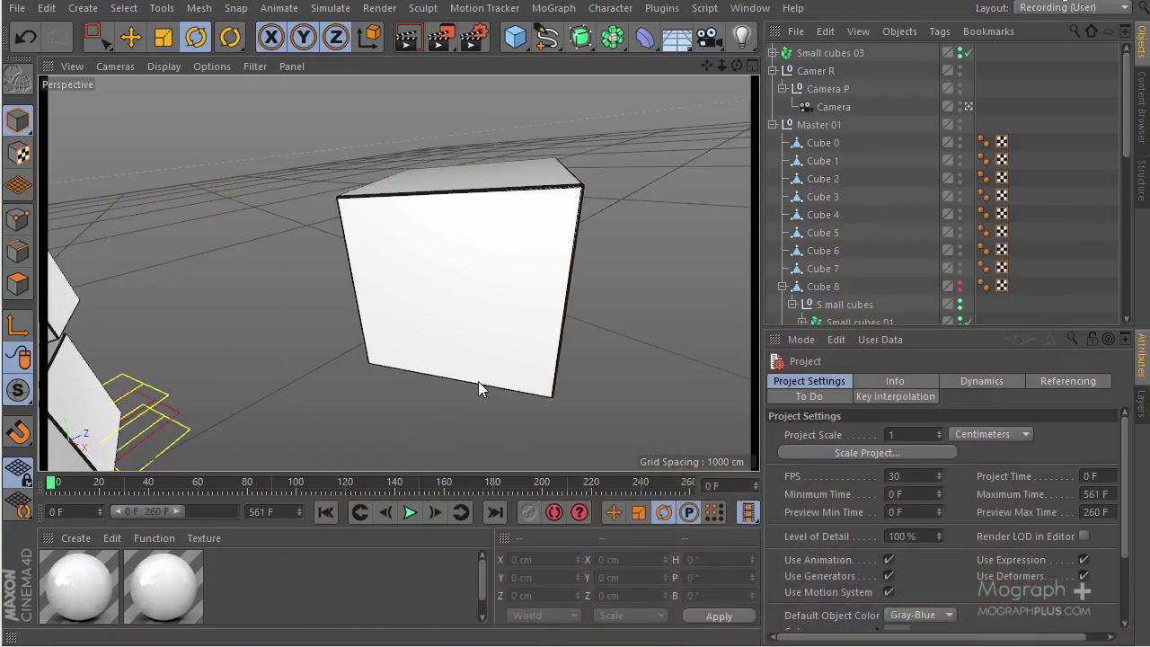
Step: Leave the scene camera and orbit down to an eye-level side view of the cubes
{"action": "left_click", "coordinate": [968, 106]}
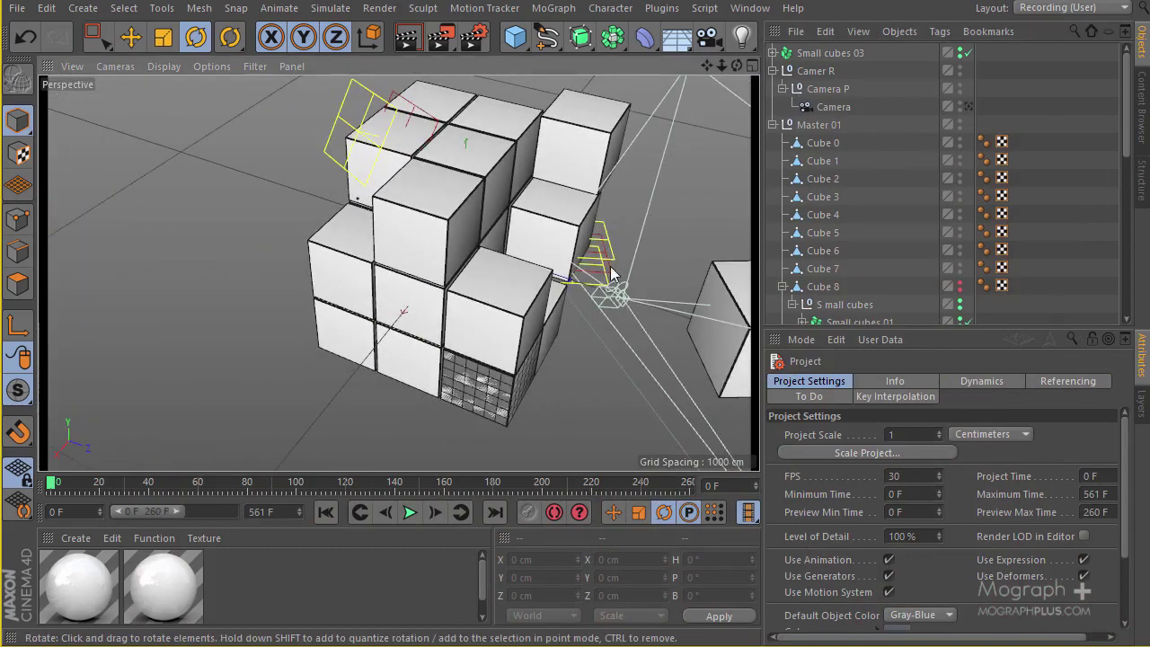
{"action": "left_click_drag", "start_coordinate": [609, 265], "coordinate": [412, 402], "text": "alt"}
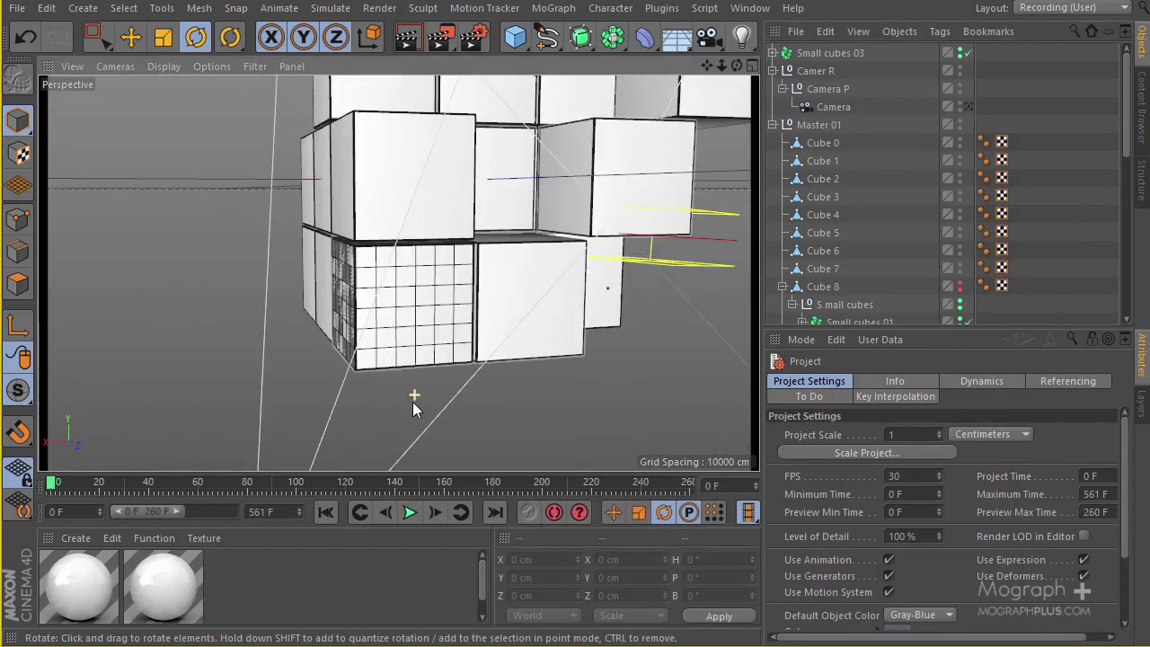
{"action": "left_click", "coordinate": [418, 332]}
{"action": "scroll", "coordinate": [846, 231], "scroll_direction": "down", "scroll_amount": 3}
{"action": "scroll", "coordinate": [846, 234], "scroll_direction": "down", "scroll_amount": 7}
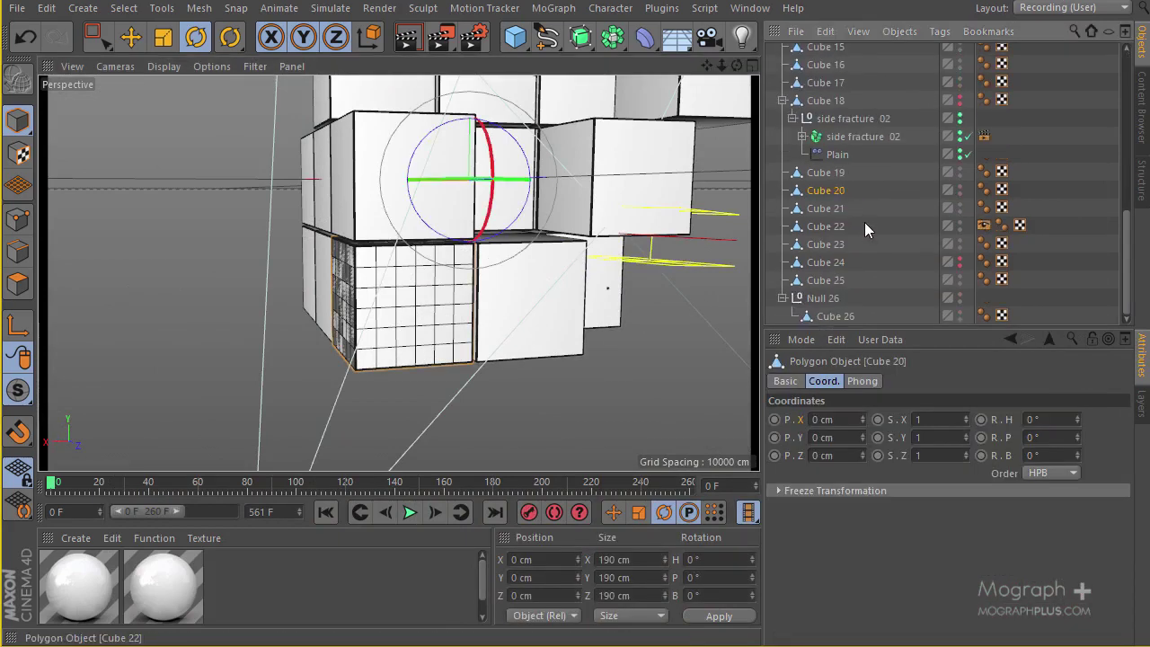
{"action": "left_click_drag", "start_coordinate": [682, 233], "coordinate": [620, 240], "text": "alt"}
{"action": "scroll", "coordinate": [860, 154], "scroll_direction": "up", "scroll_amount": 10}
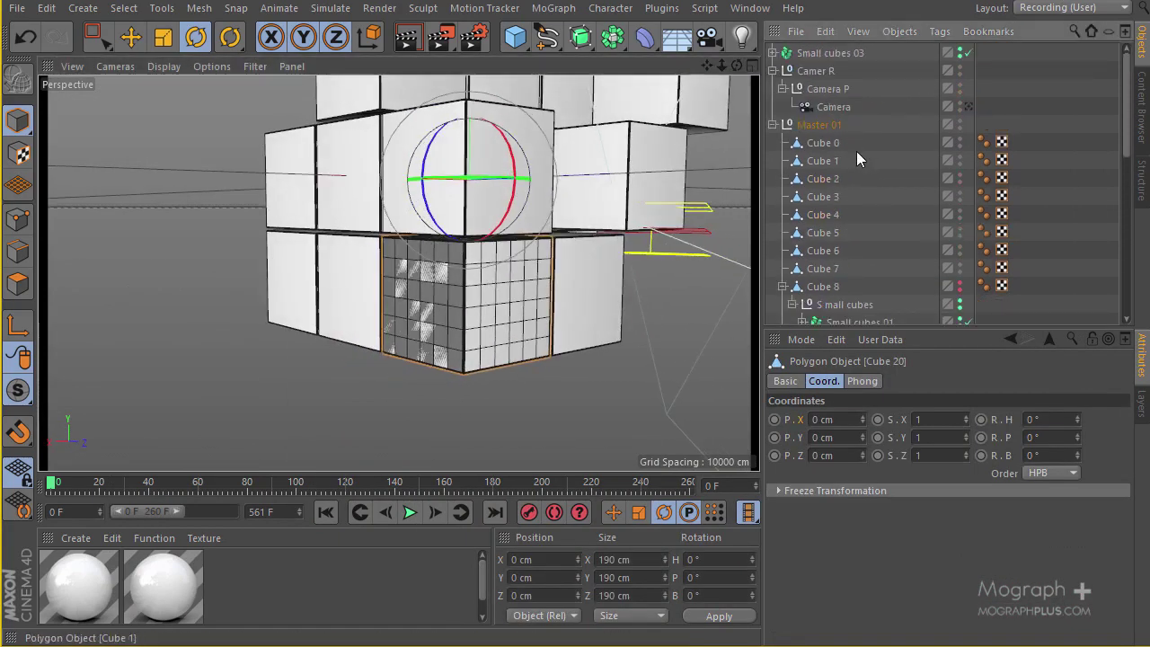
Step: Select Small cubes 03, zoom in low on it, and briefly expand its fractured pieces
{"action": "left_click", "coordinate": [822, 52]}
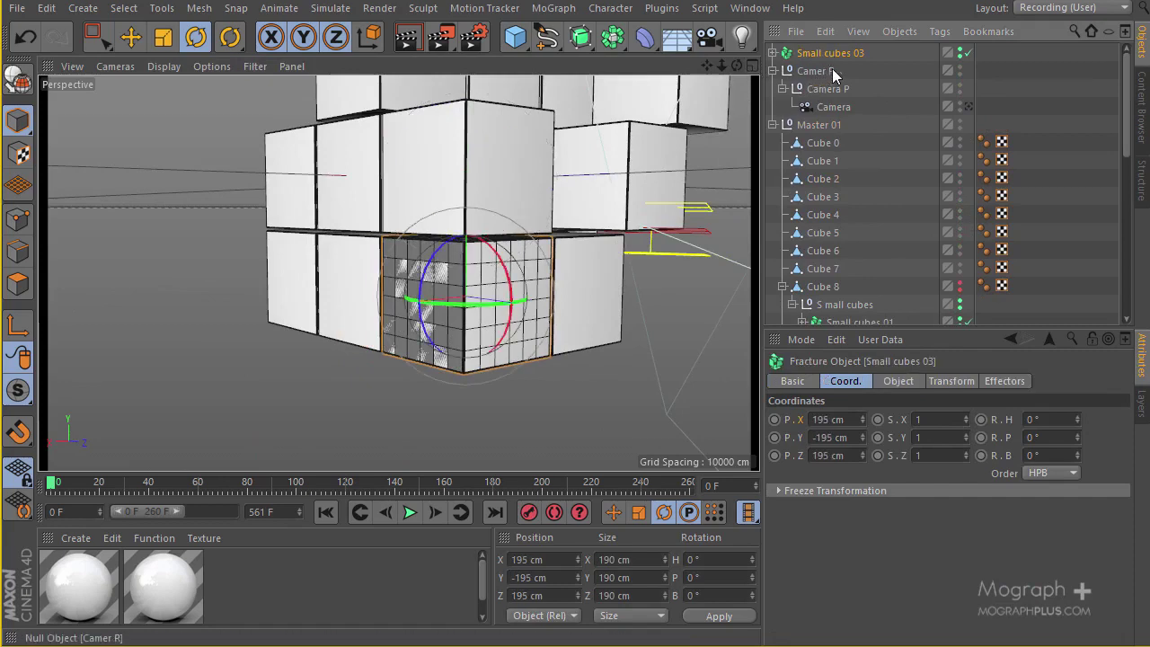
{"action": "left_click_drag", "start_coordinate": [485, 341], "coordinate": [463, 395], "text": "alt"}
{"action": "left_click", "coordinate": [773, 53]}
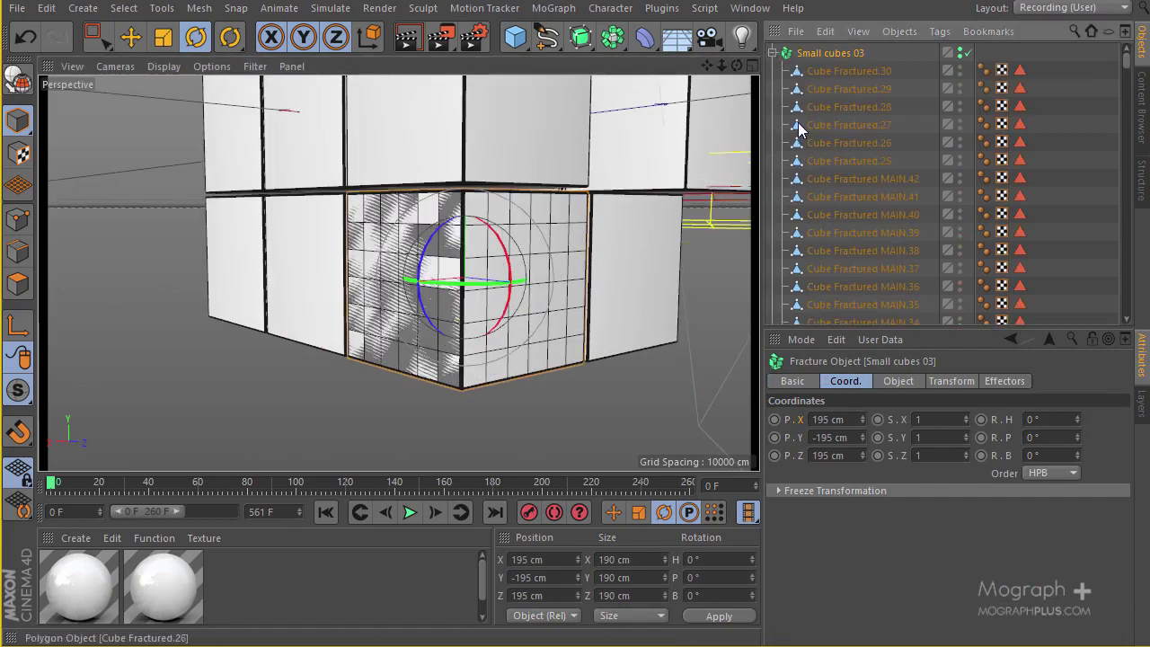
{"action": "left_click", "coordinate": [771, 54]}
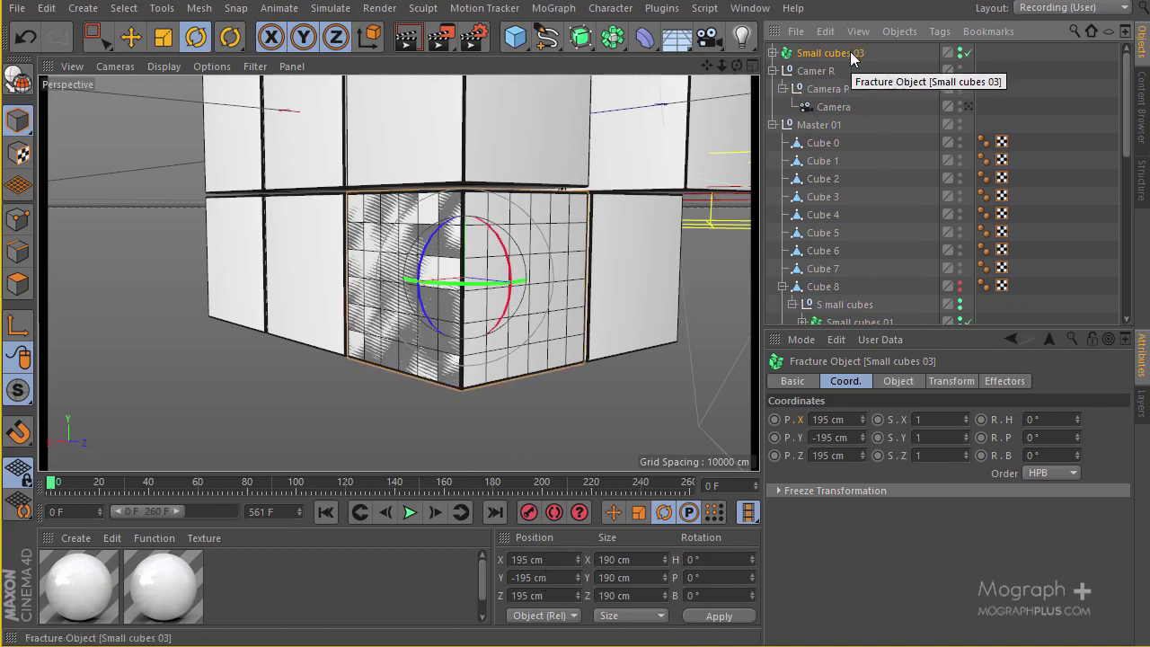
Step: Group the Small cubes 03 fracture under a new null named Small cubes 03
{"action": "left_click", "coordinate": [514, 37]}
{"action": "left_click", "coordinate": [575, 54], "text": "alt"}
{"action": "double_click", "coordinate": [811, 70]}
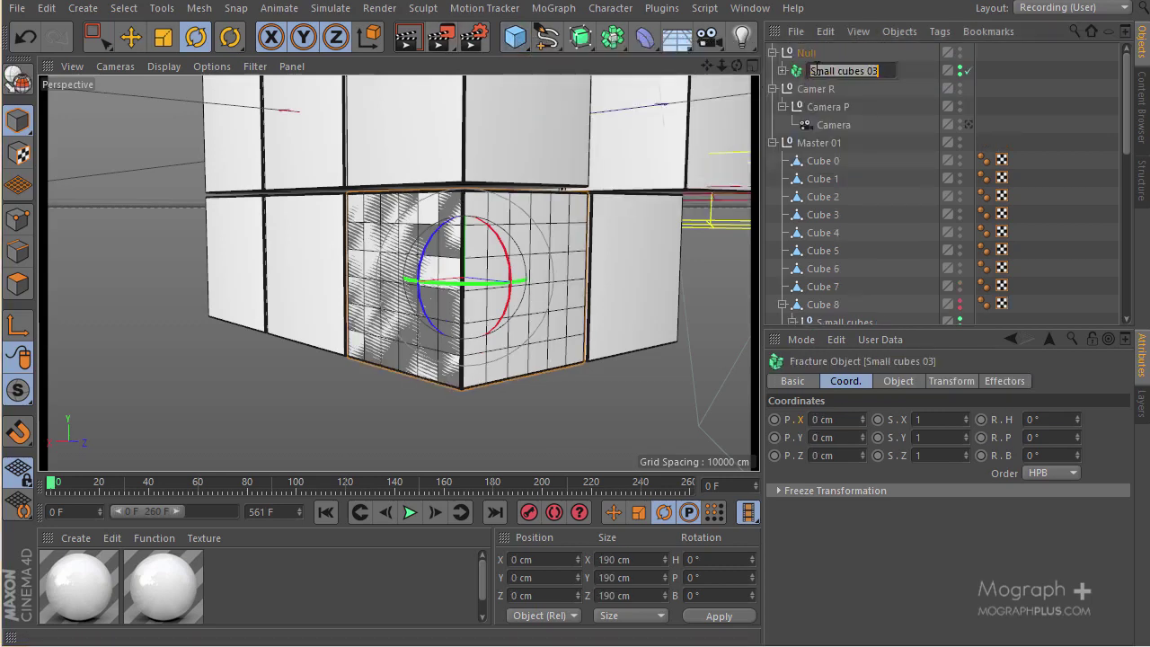
{"action": "left_click", "coordinate": [811, 54]}
{"action": "double_click", "coordinate": [811, 52]}
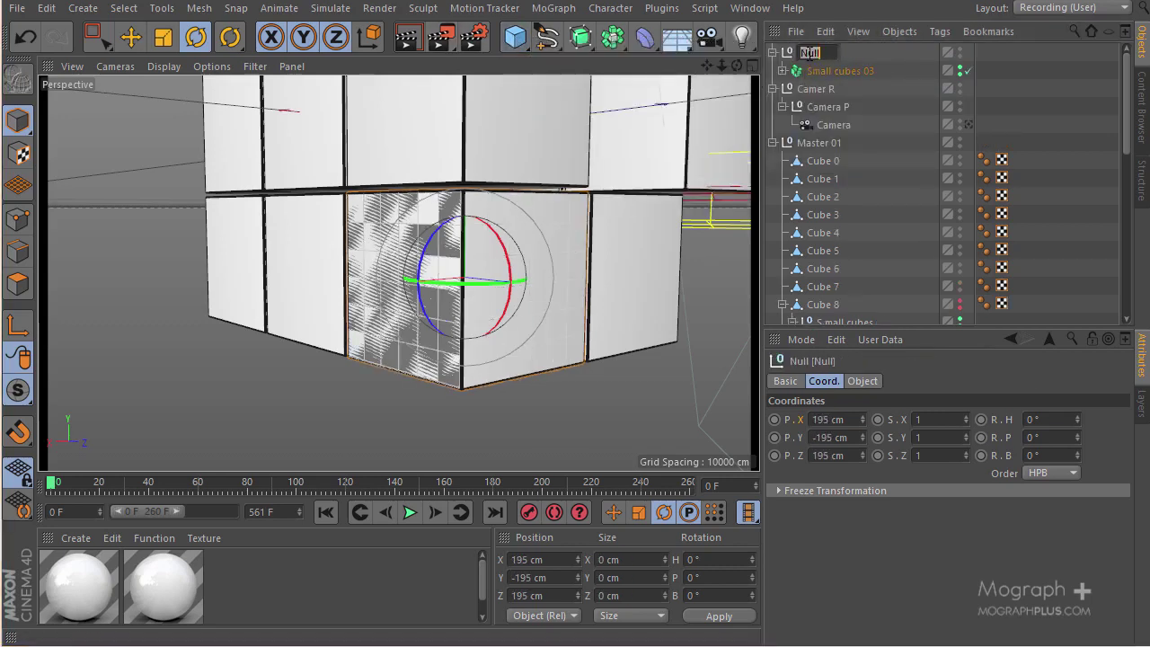
{"action": "key", "text": "Return"}
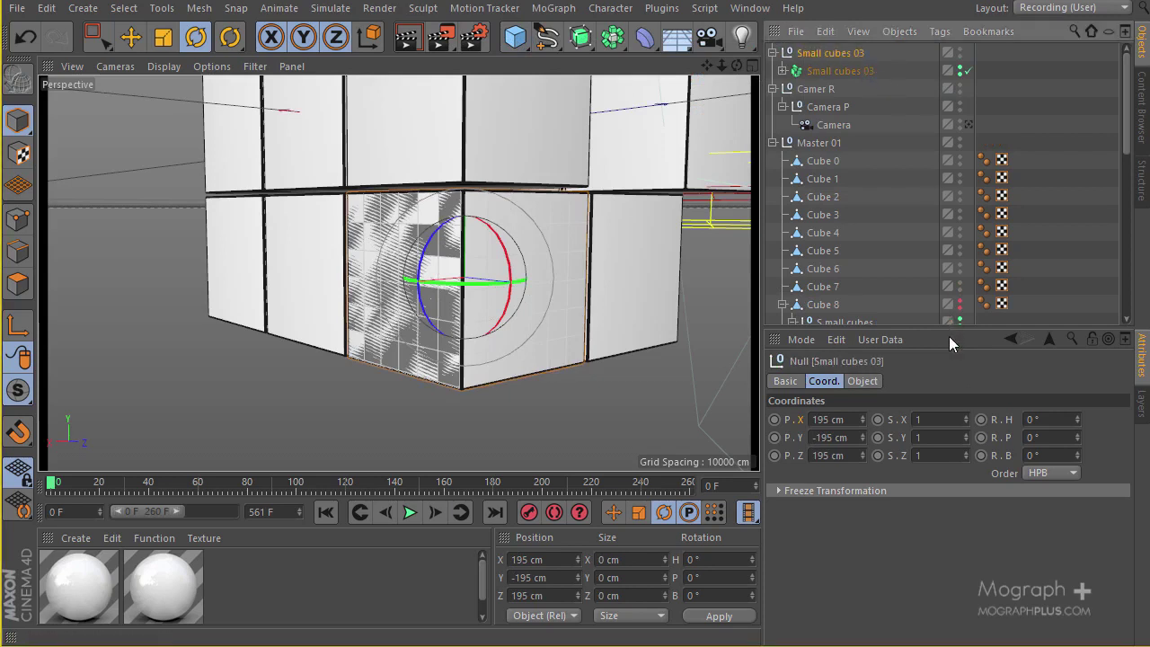
Step: Move the Small cubes 03 null into the hierarchy under Cube 20
{"action": "left_click", "coordinate": [774, 340]}
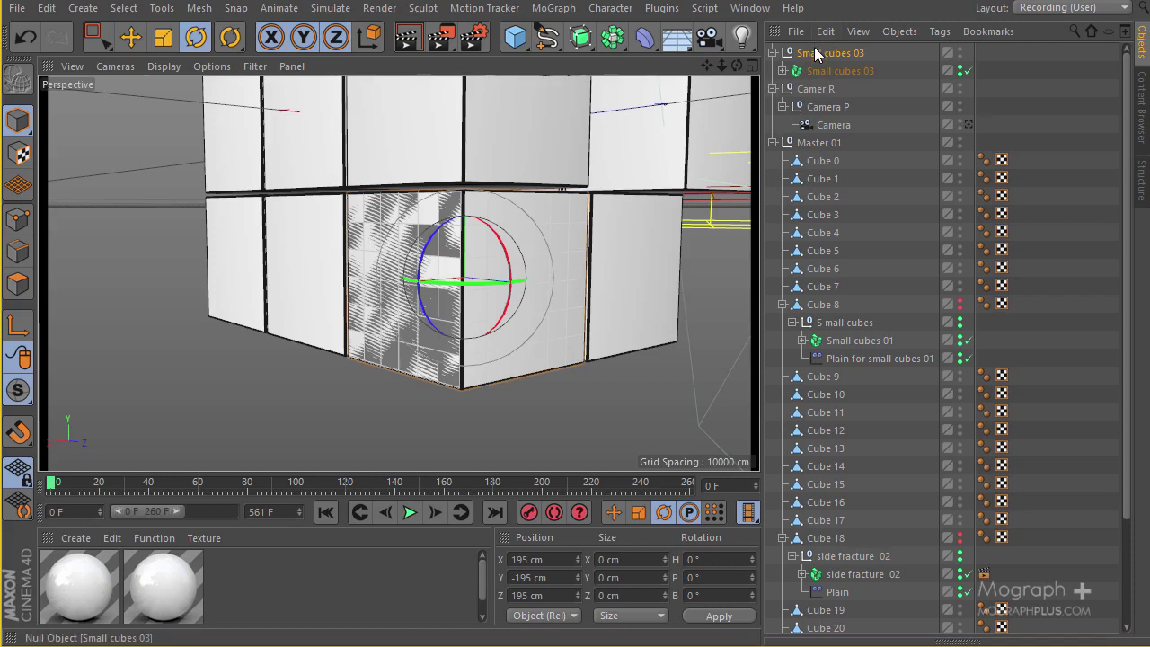
{"action": "left_click_drag", "start_coordinate": [817, 56], "coordinate": [824, 100]}
{"action": "left_click_drag", "start_coordinate": [853, 488], "coordinate": [844, 532]}
{"action": "left_click_drag", "start_coordinate": [844, 631], "coordinate": [851, 620]}
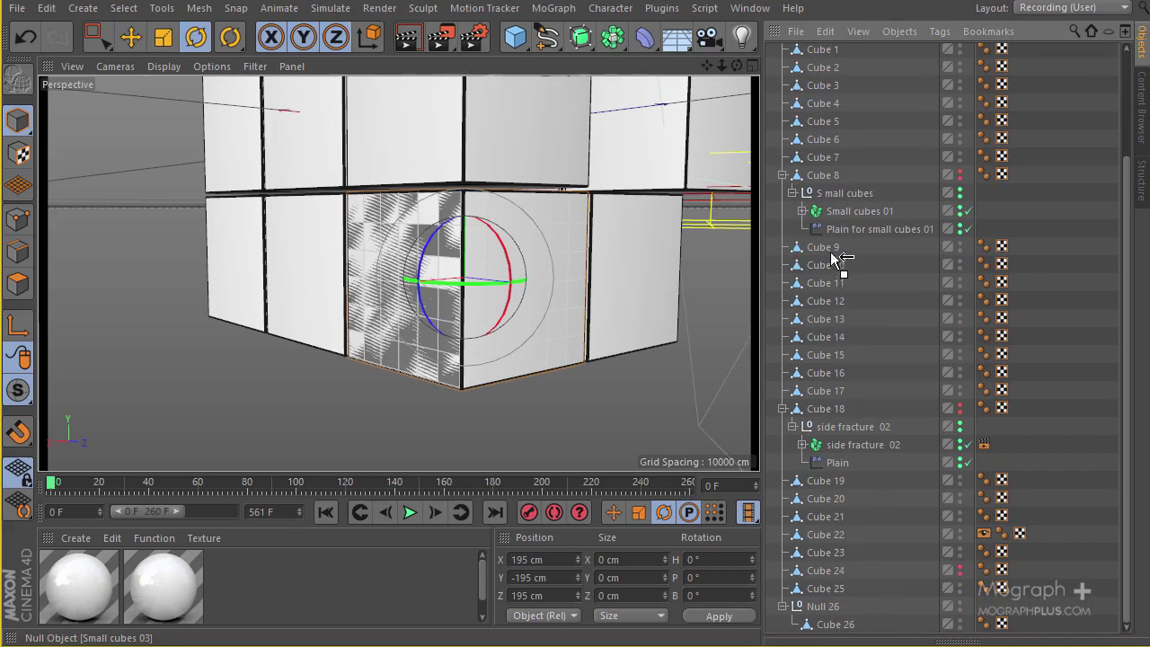
{"action": "left_click_drag", "start_coordinate": [835, 208], "coordinate": [892, 271]}
{"action": "left_click_drag", "start_coordinate": [856, 432], "coordinate": [819, 500]}
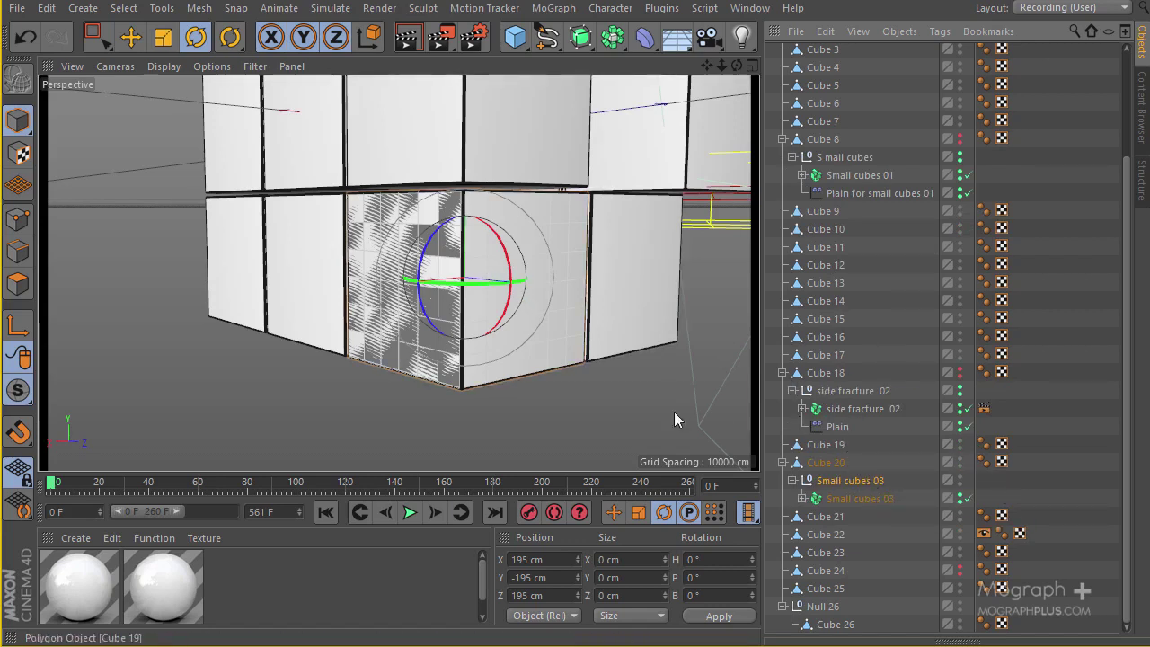
Step: Select the Small cubes 03 null, look through the scene camera, and scrub to about frame 121
{"action": "left_click", "coordinate": [870, 482]}
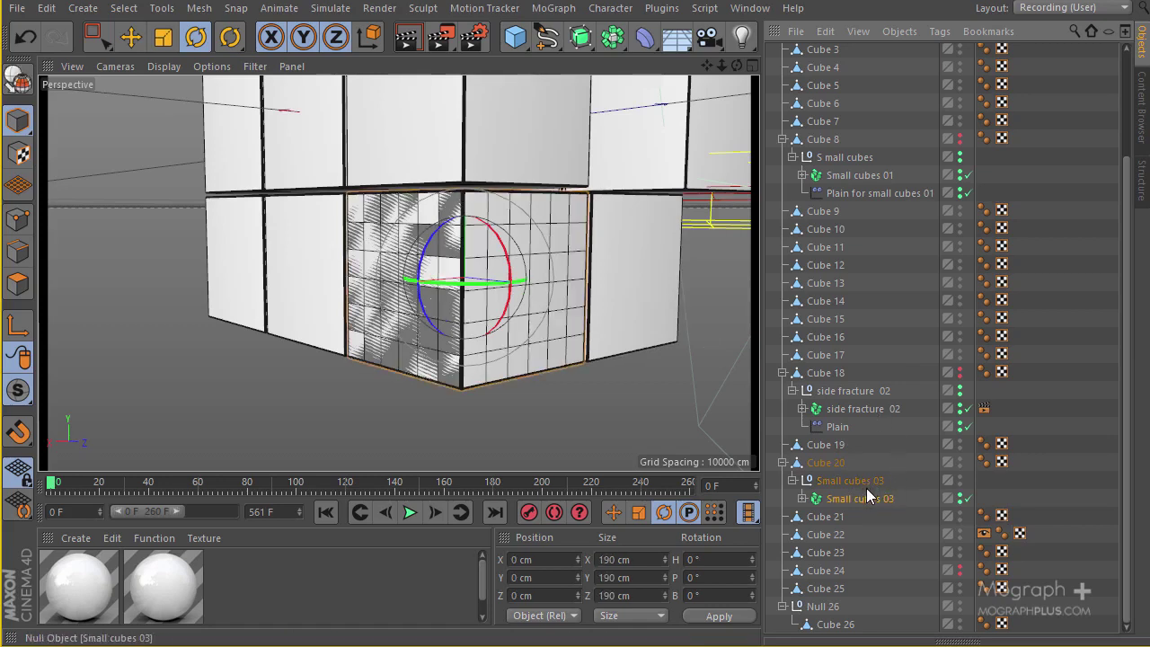
{"action": "scroll", "coordinate": [879, 194], "scroll_direction": "up", "scroll_amount": 5}
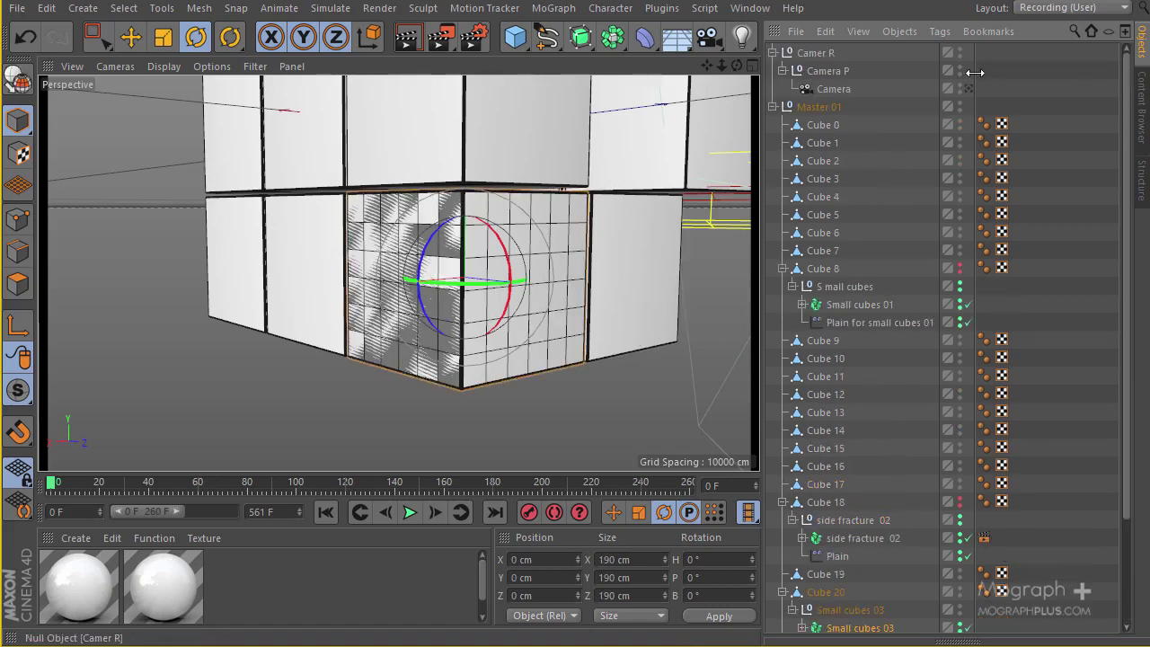
{"action": "scroll", "coordinate": [898, 306], "scroll_direction": "down", "scroll_amount": 5}
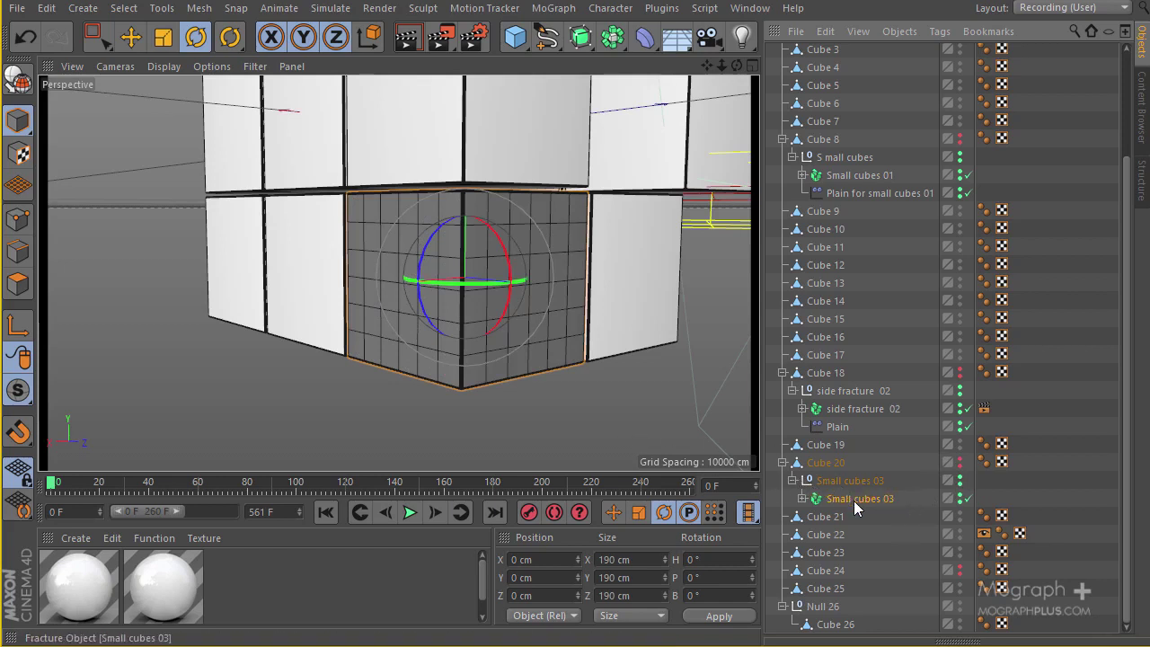
{"action": "scroll", "coordinate": [883, 258], "scroll_direction": "up", "scroll_amount": 5}
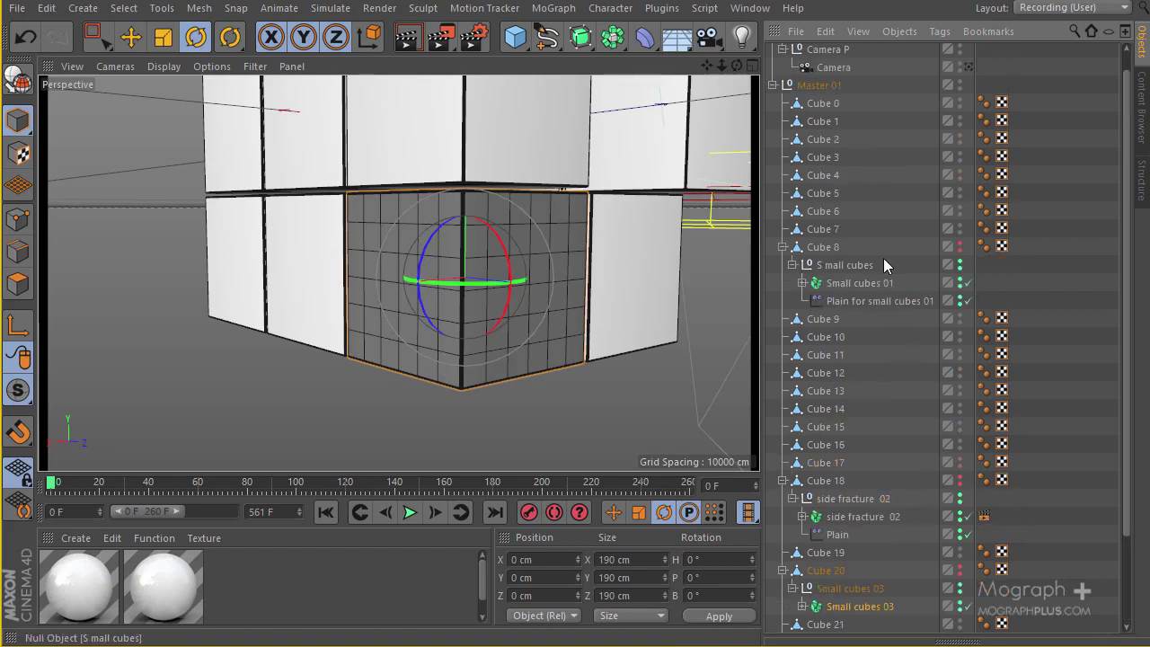
{"action": "left_click", "coordinate": [968, 89]}
{"action": "left_click", "coordinate": [167, 482]}
{"action": "left_click_drag", "start_coordinate": [208, 483], "coordinate": [435, 483]}
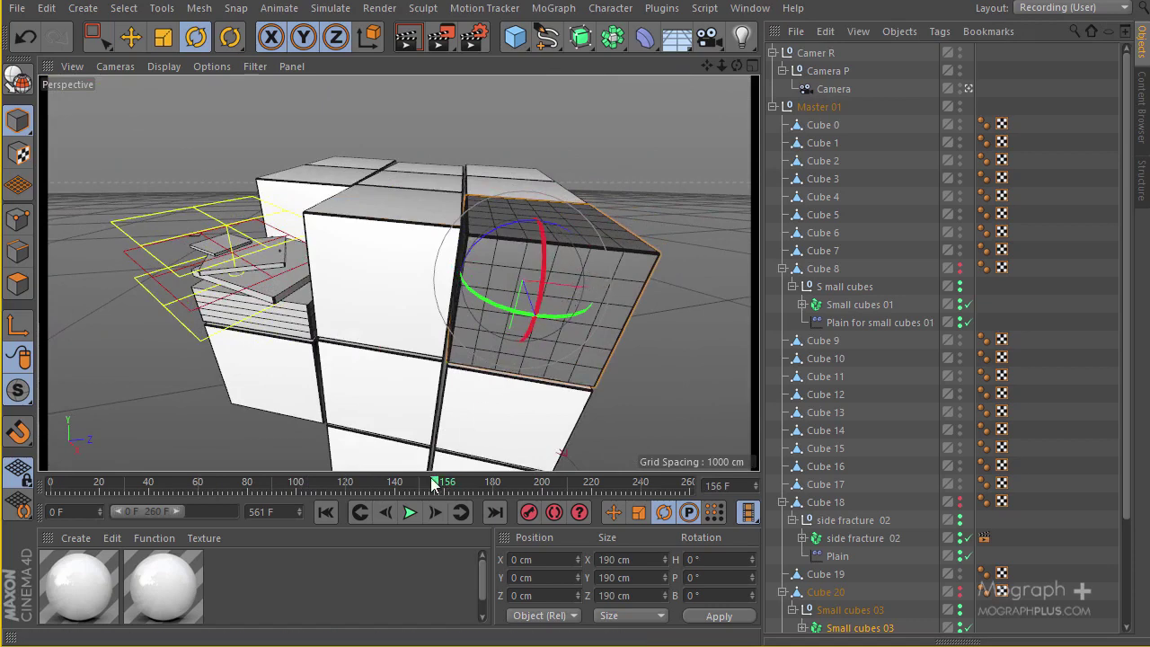
{"action": "left_click_drag", "start_coordinate": [432, 485], "coordinate": [342, 482]}
{"action": "scroll", "coordinate": [909, 323], "scroll_direction": "down", "scroll_amount": 3}
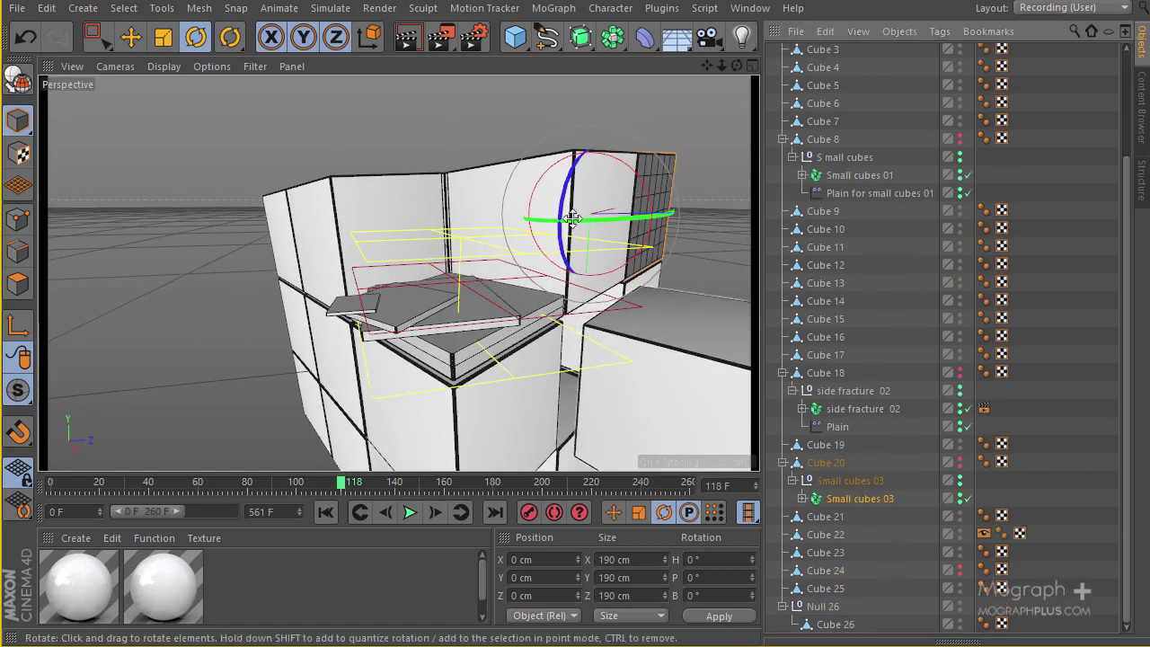
Step: Add a Plain effector, nest it inside the Small cubes 03 null, and collapse Cube 8
{"action": "left_click", "coordinate": [546, 8]}
{"action": "mouse_move", "coordinate": [619, 37]}
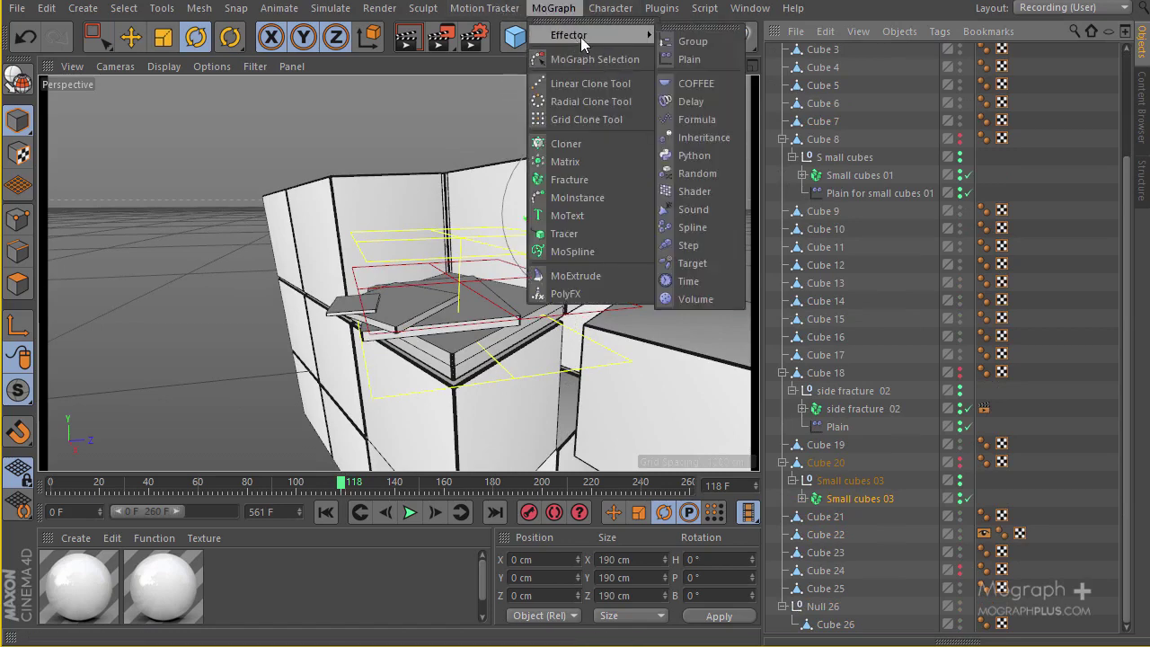
{"action": "left_click", "coordinate": [709, 59]}
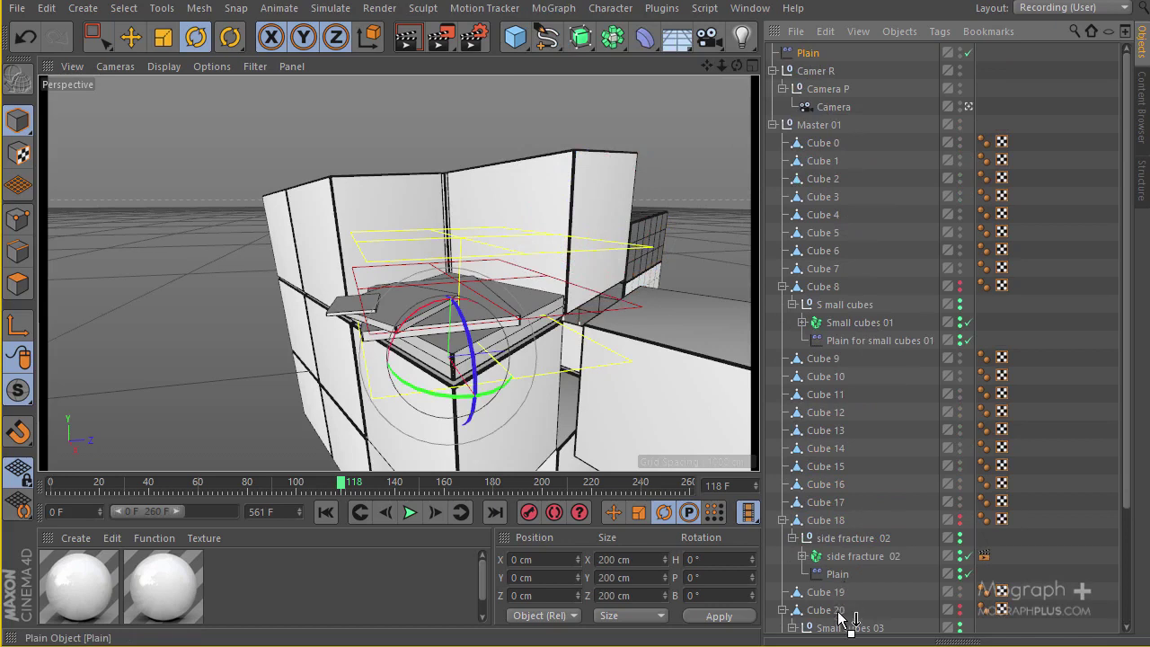
{"action": "left_click_drag", "start_coordinate": [841, 627], "coordinate": [841, 512]}
{"action": "left_click", "coordinate": [782, 372]}
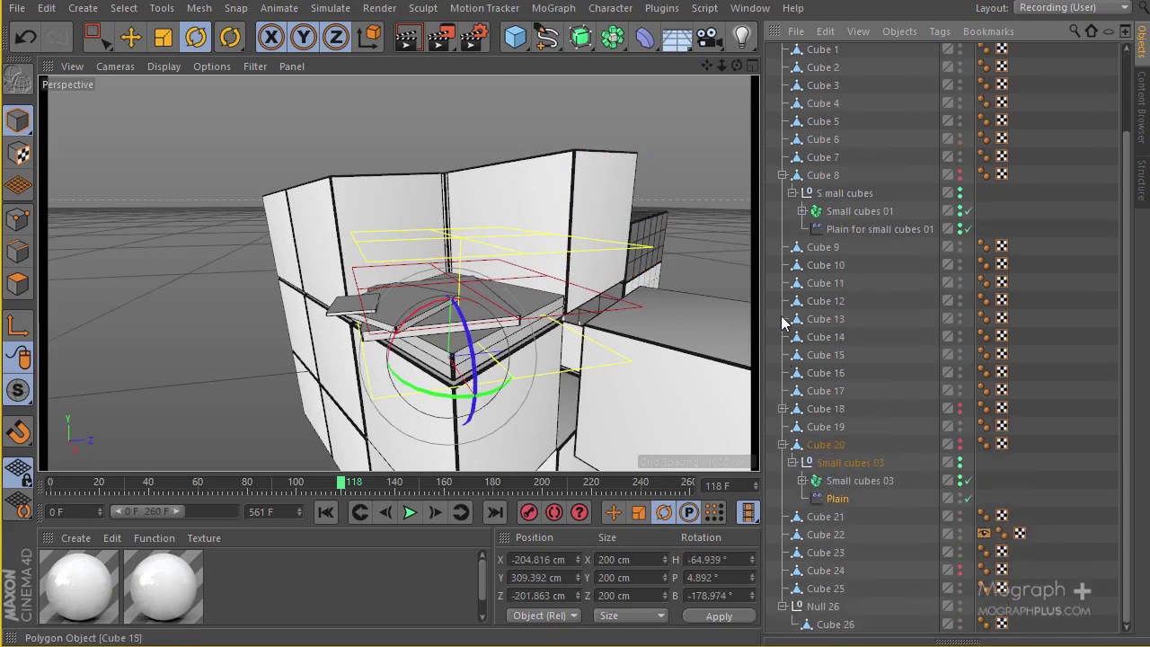
{"action": "left_click", "coordinate": [781, 175]}
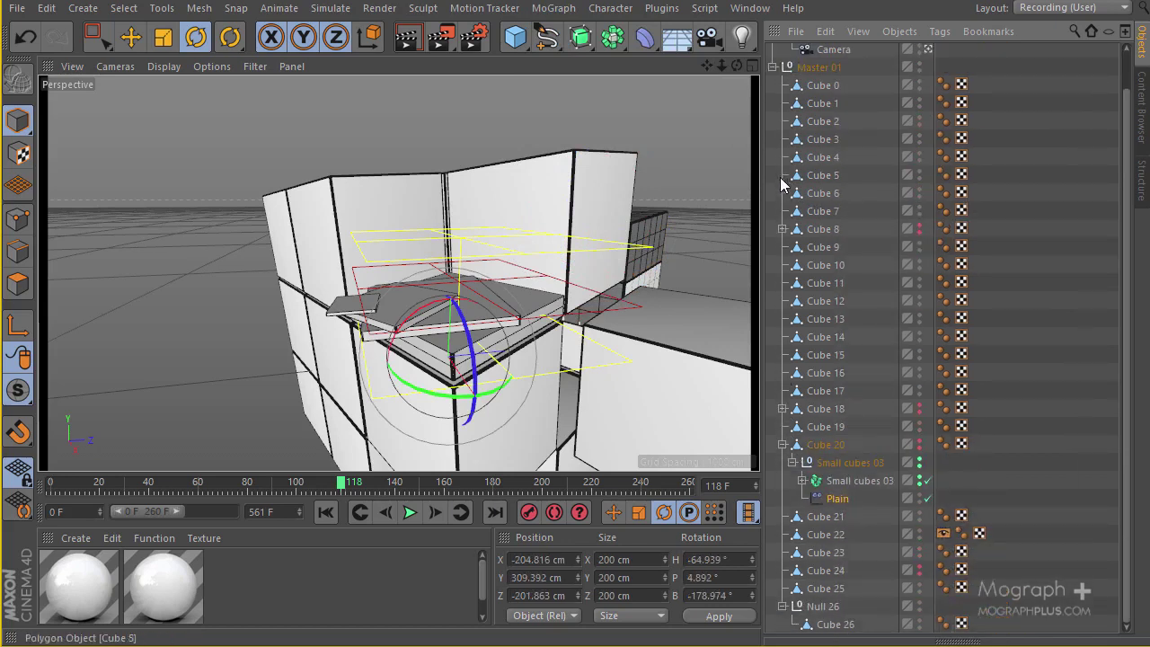
Step: At frame 0 in the editor view, move the Plain effector onto the lower-left front cubes
{"action": "left_click", "coordinate": [52, 486]}
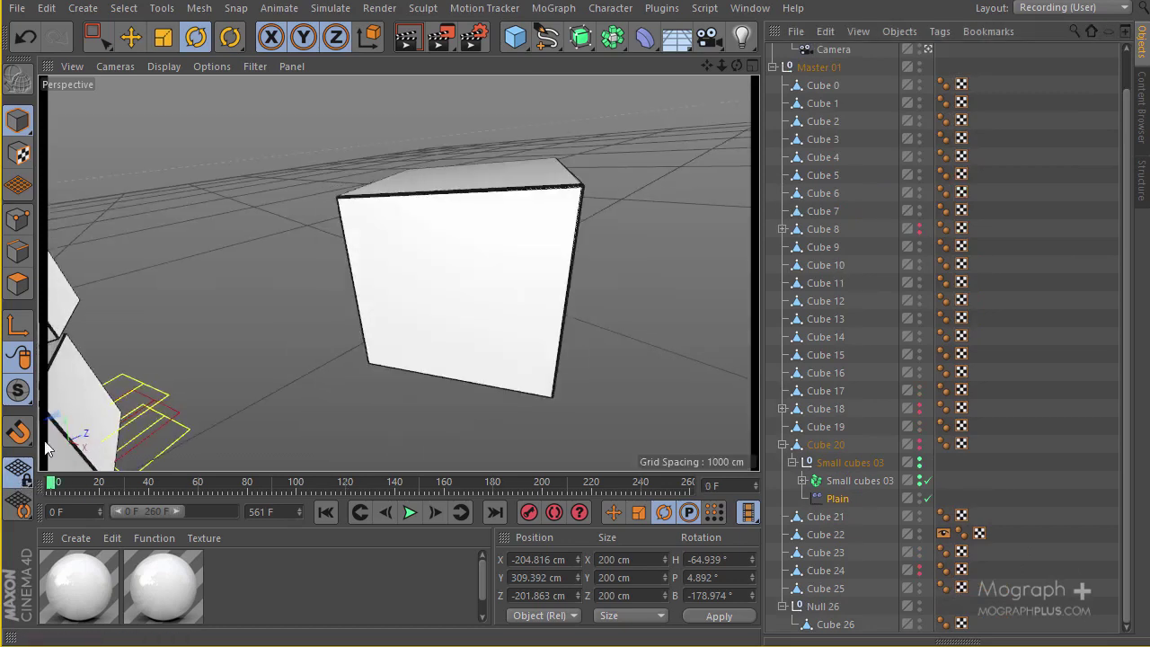
{"action": "scroll", "coordinate": [808, 171], "scroll_direction": "up", "scroll_amount": 2}
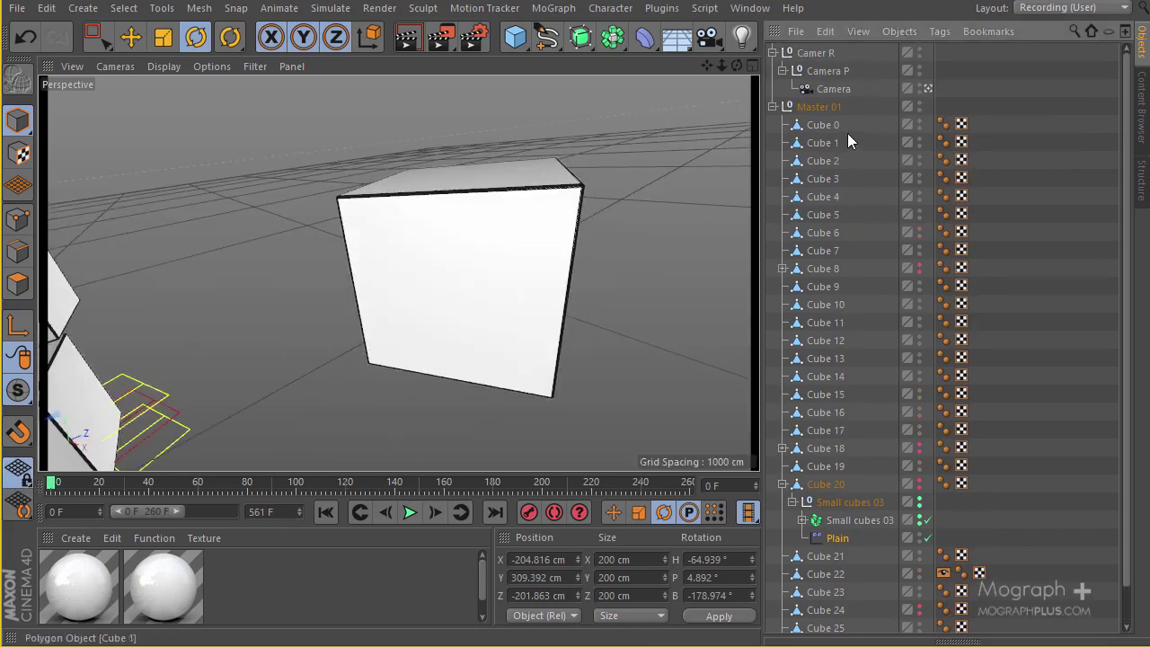
{"action": "left_click", "coordinate": [925, 87]}
{"action": "left_click_drag", "start_coordinate": [689, 133], "coordinate": [322, 147], "text": "alt"}
{"action": "left_click", "coordinate": [129, 38]}
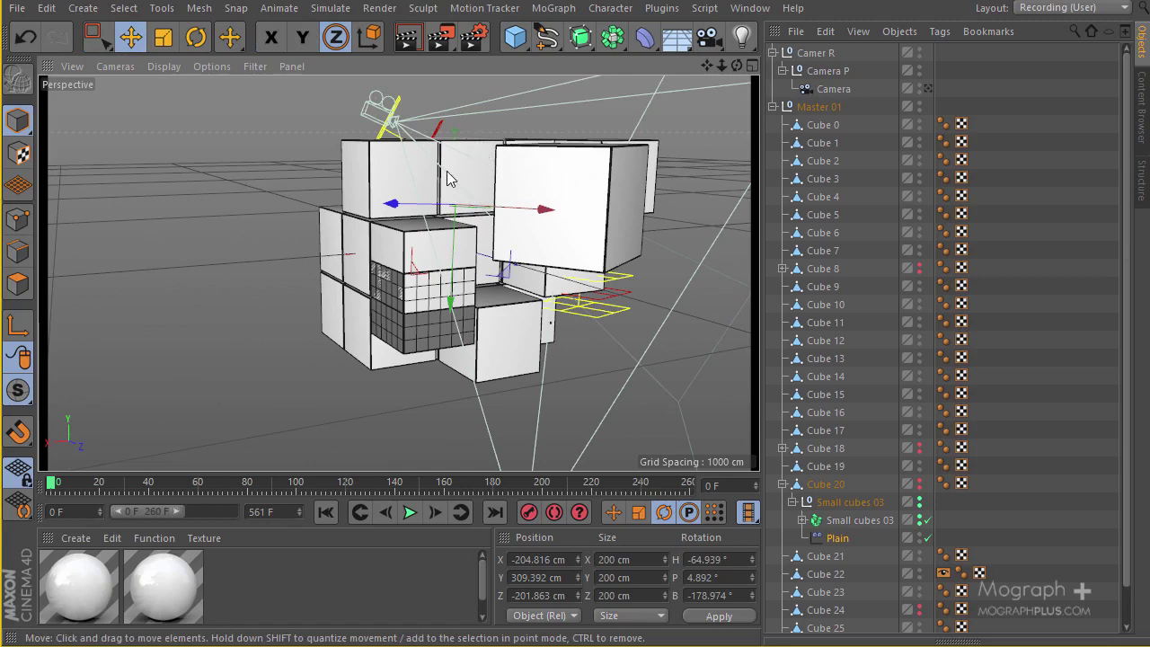
{"action": "left_click_drag", "start_coordinate": [449, 328], "coordinate": [487, 351]}
{"action": "left_click", "coordinate": [346, 362]}
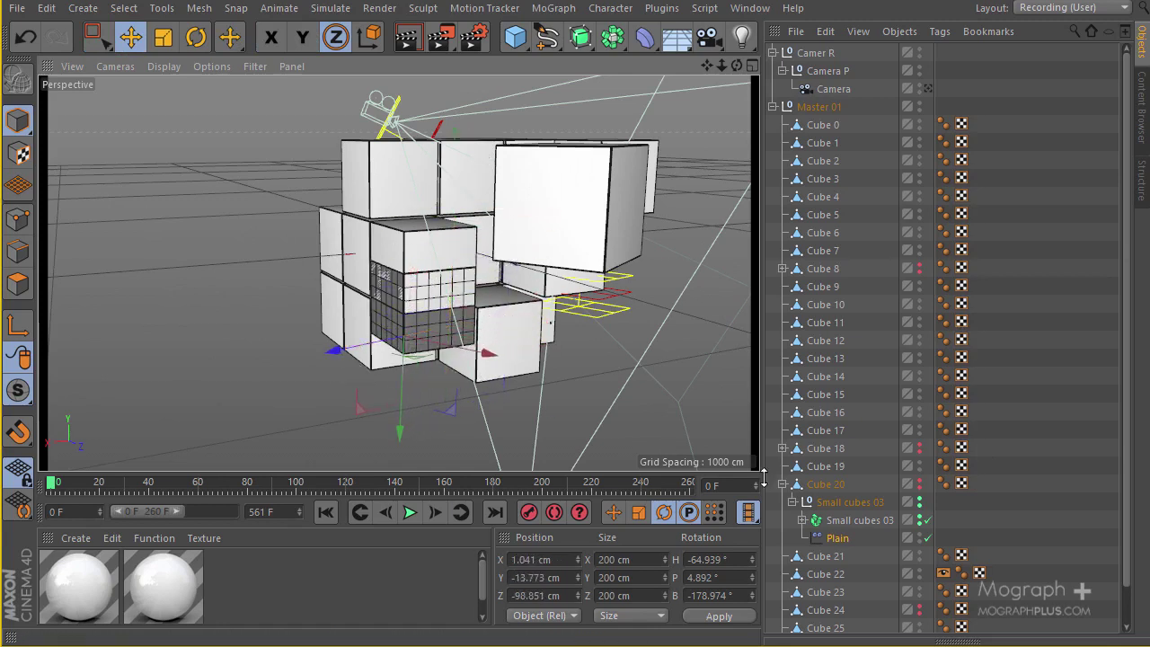
Step: Set the Plain effector's falloff shape to Linear and slide it across the small cubes
{"action": "left_click", "coordinate": [992, 640]}
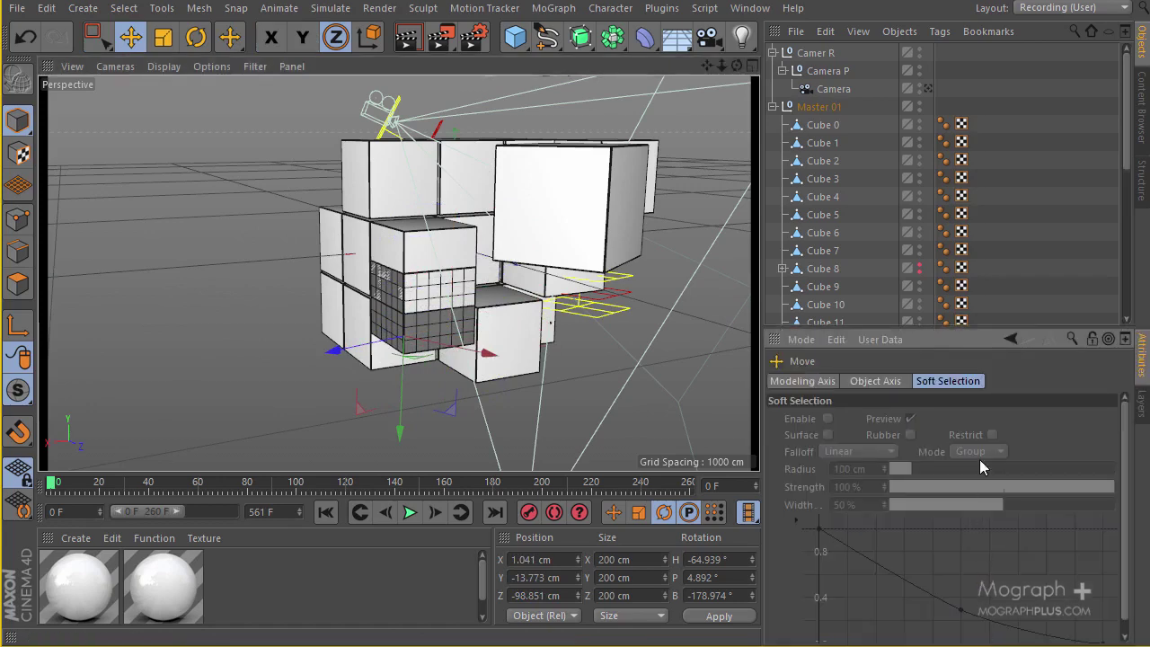
{"action": "scroll", "coordinate": [839, 261], "scroll_direction": "down", "scroll_amount": 5}
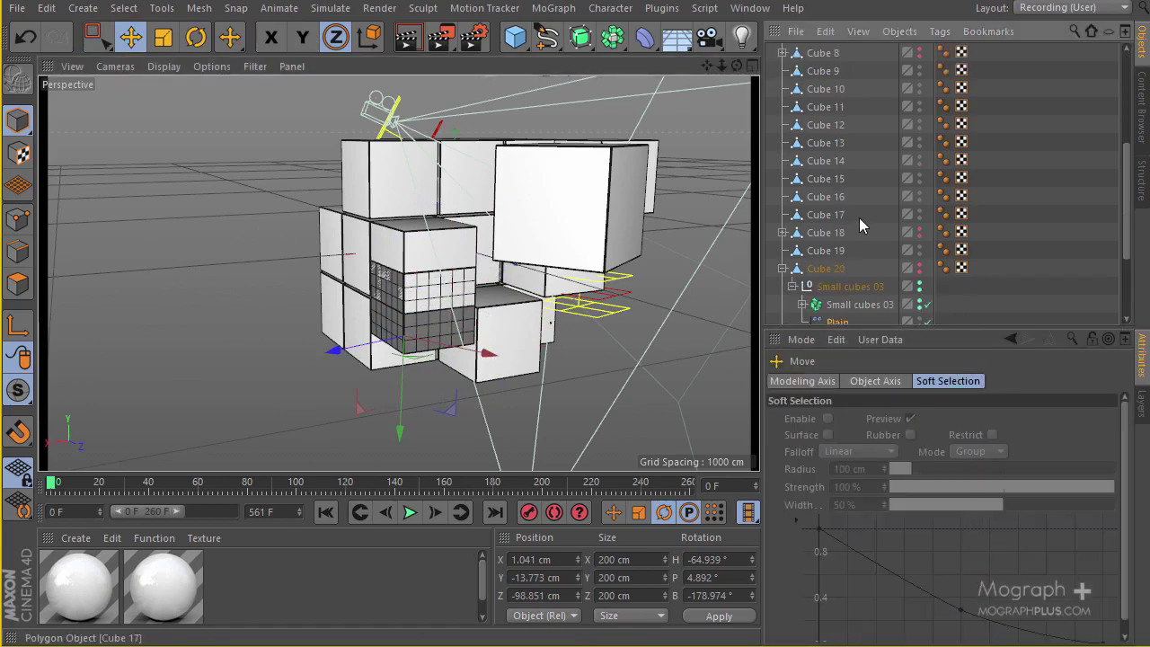
{"action": "left_click", "coordinate": [838, 316]}
{"action": "left_click", "coordinate": [1057, 381]}
{"action": "left_click", "coordinate": [876, 420]}
{"action": "left_click", "coordinate": [892, 524]}
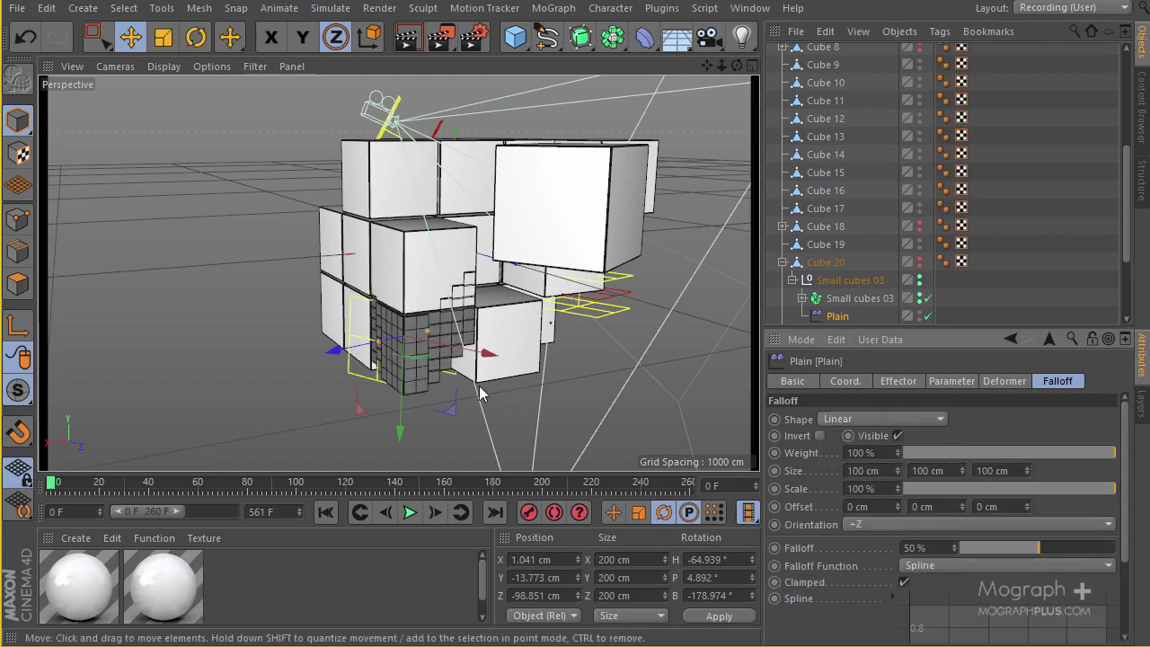
{"action": "scroll", "coordinate": [408, 369], "scroll_direction": "up", "scroll_amount": 2}
{"action": "scroll", "coordinate": [341, 352], "scroll_direction": "up", "scroll_amount": 3}
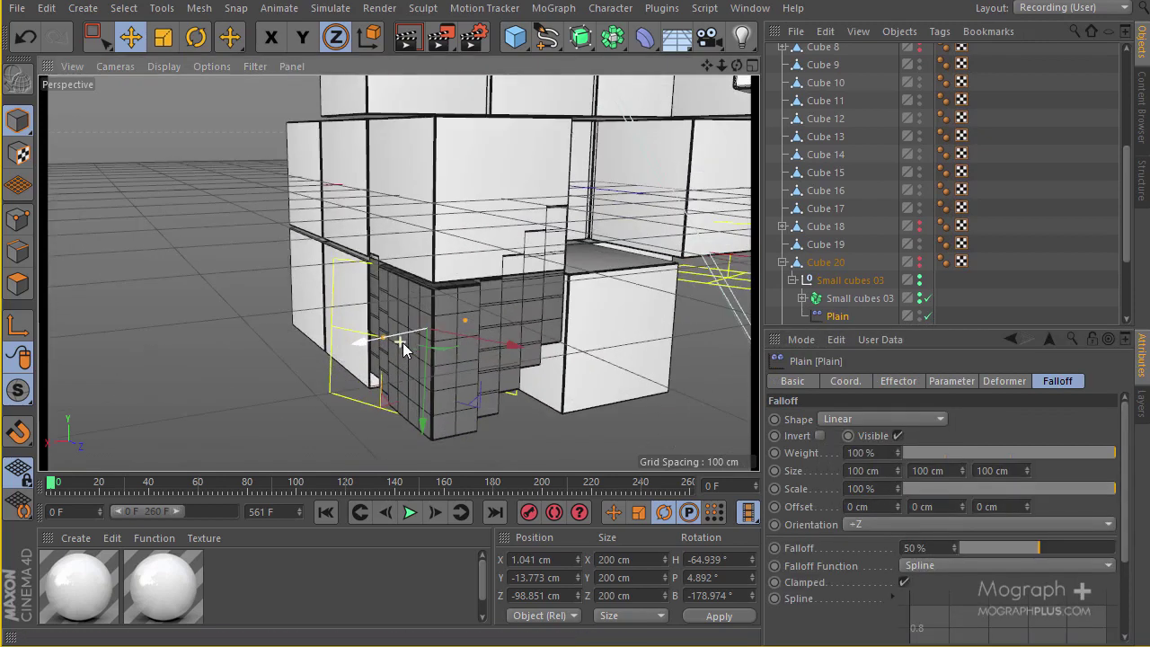
{"action": "left_click_drag", "start_coordinate": [503, 361], "coordinate": [526, 375]}
{"action": "scroll", "coordinate": [911, 151], "scroll_direction": "up", "scroll_amount": 6}
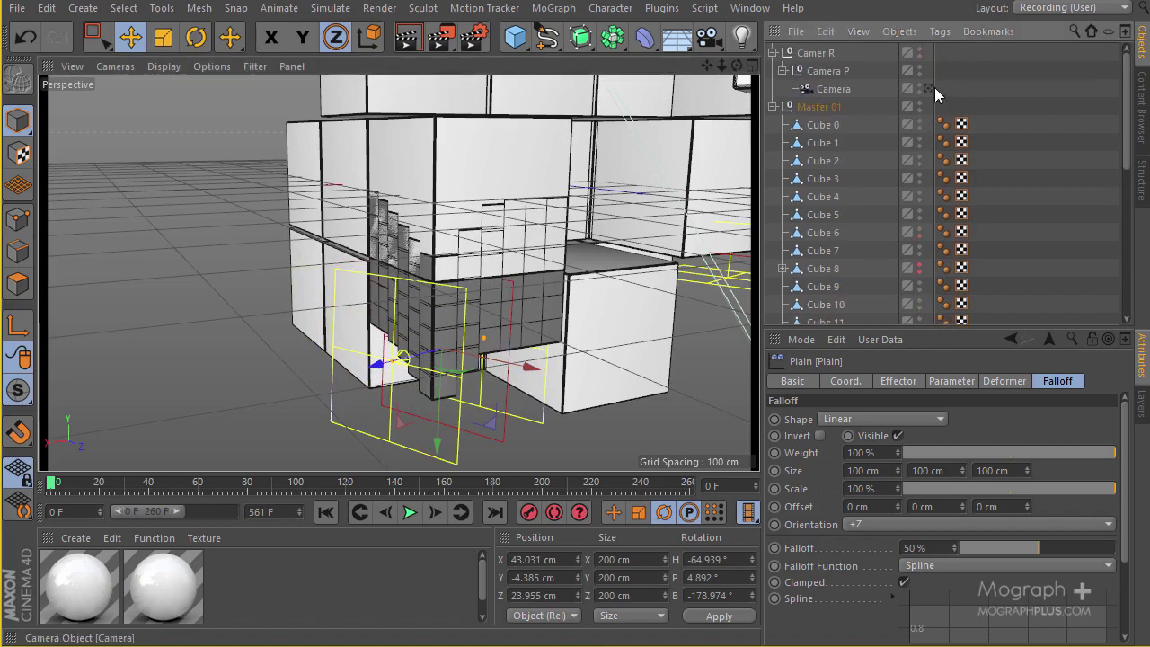
Step: View through the scene camera at frame 157, undo a trial effector rotation, and reselect Plain
{"action": "left_click", "coordinate": [928, 88]}
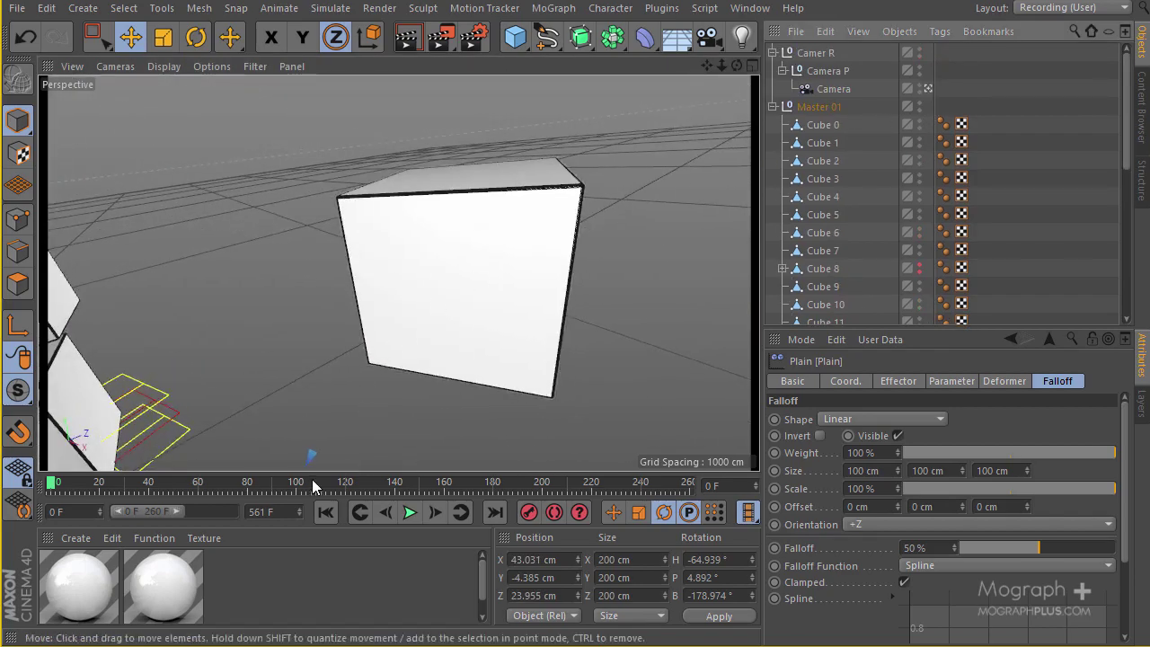
{"action": "left_click_drag", "start_coordinate": [313, 484], "coordinate": [438, 485]}
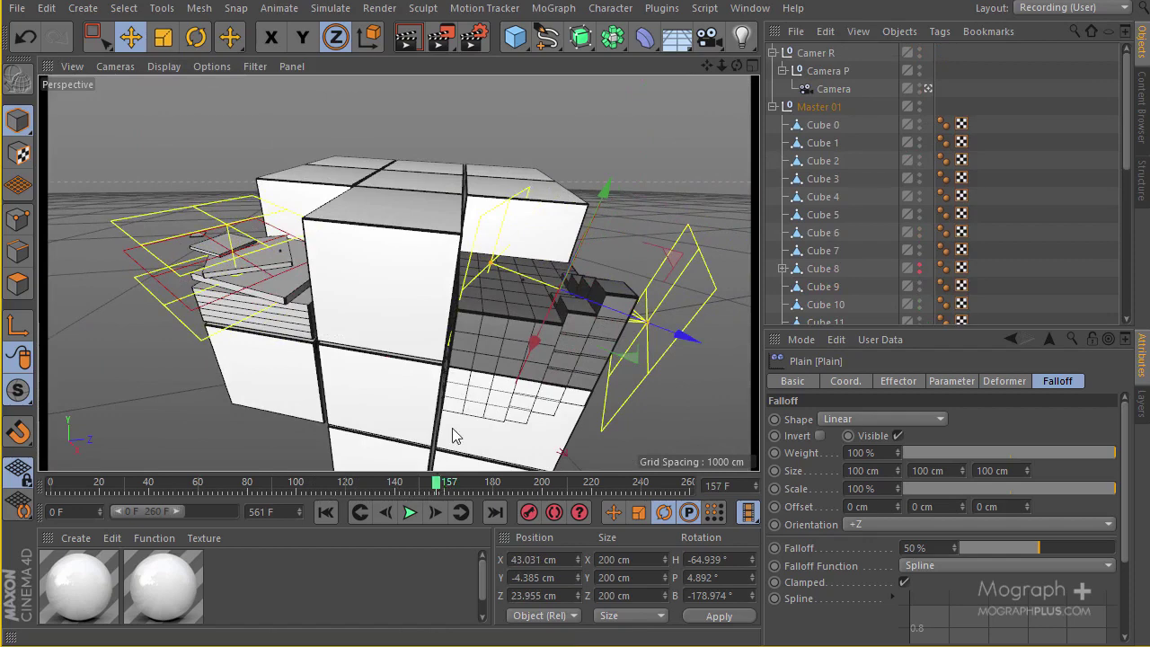
{"action": "left_click", "coordinate": [195, 37]}
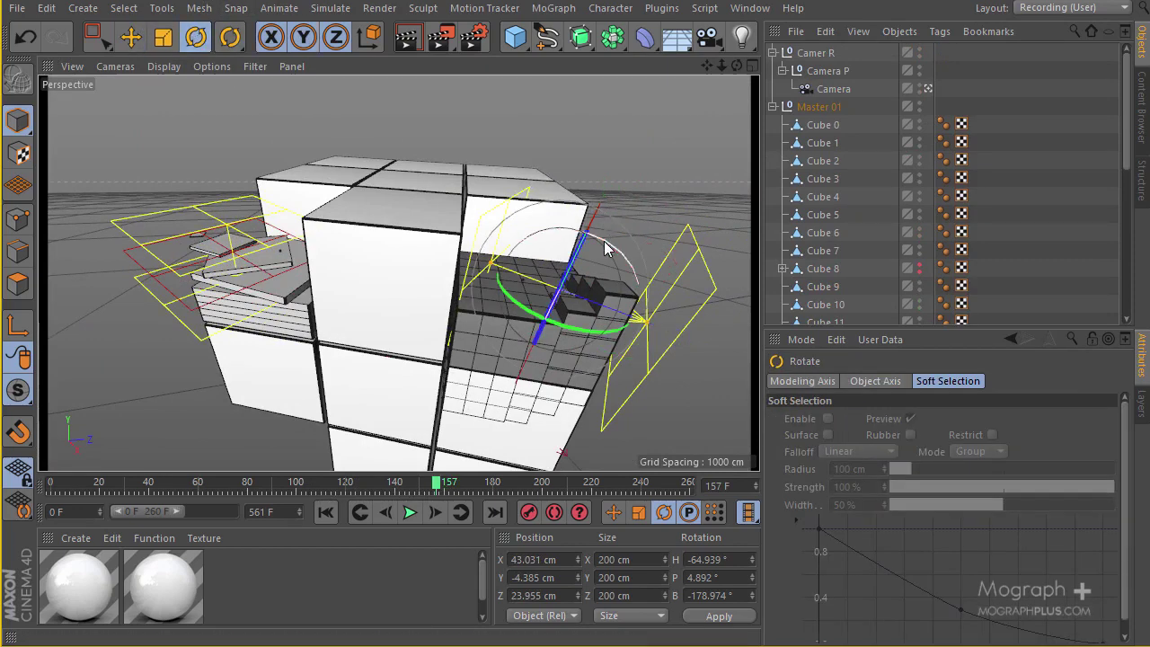
{"action": "left_click_drag", "start_coordinate": [611, 247], "coordinate": [579, 248]}
{"action": "key", "text": "ctrl+z"}
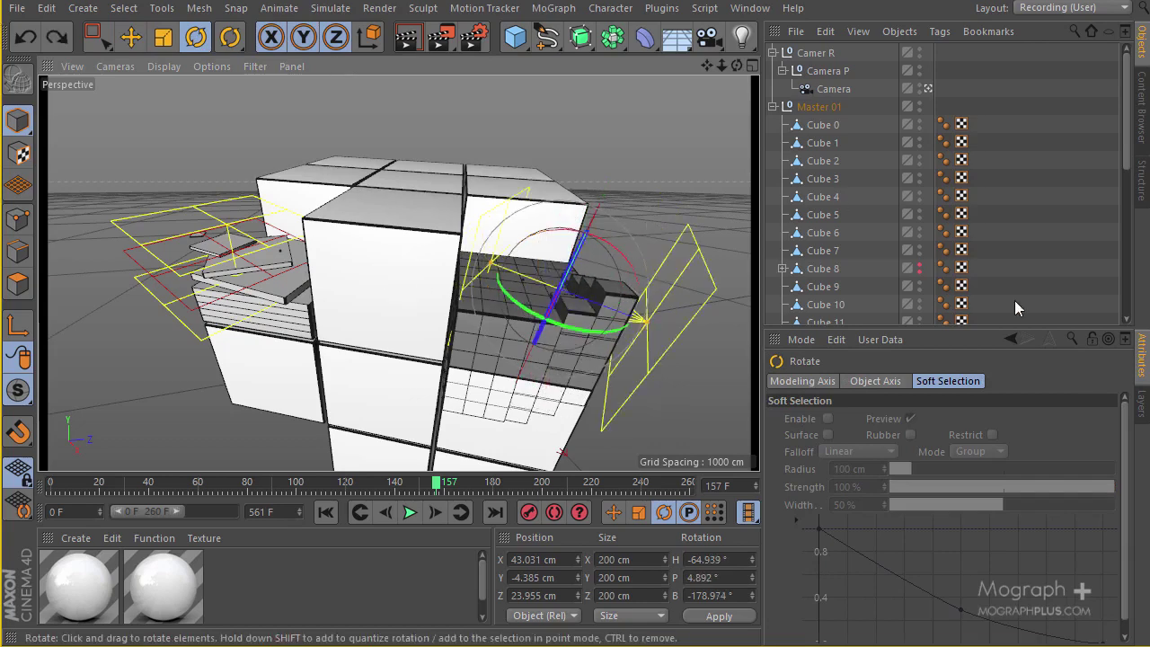
{"action": "scroll", "coordinate": [884, 161], "scroll_direction": "down", "scroll_amount": 10}
{"action": "left_click", "coordinate": [844, 191]}
Step: Set Plain's position offset to P.Y 0 and P.X 163 cm, then move it through the cubes
{"action": "left_click", "coordinate": [890, 384]}
{"action": "left_click", "coordinate": [934, 381]}
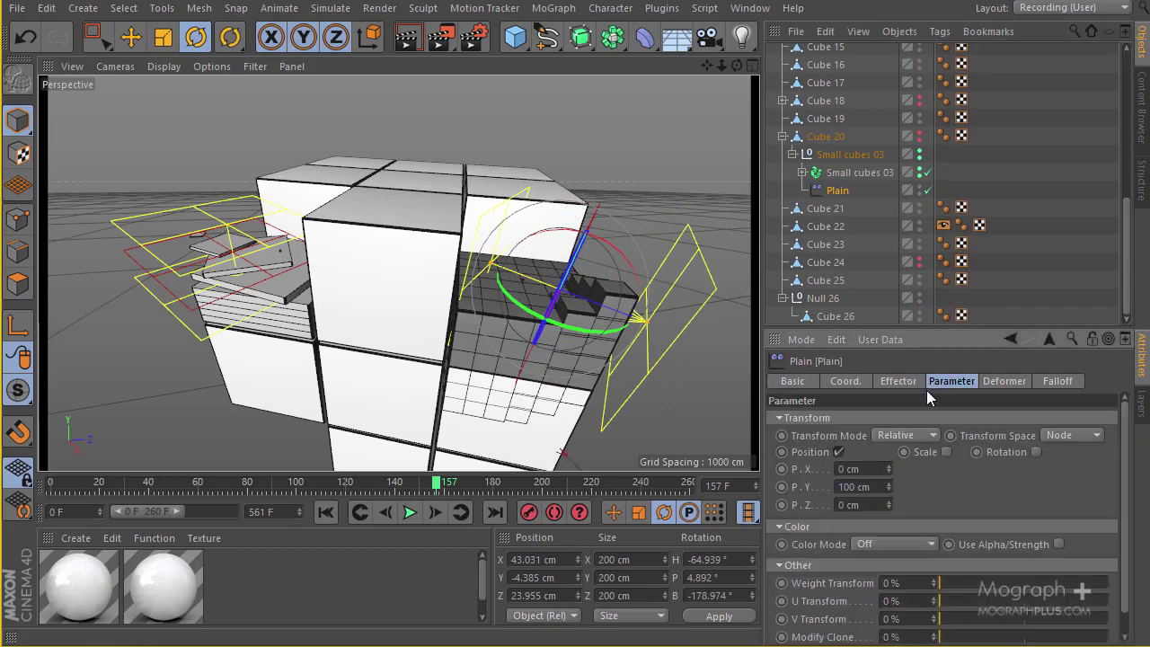
{"action": "left_click", "coordinate": [838, 452]}
{"action": "double_click", "coordinate": [876, 486]}
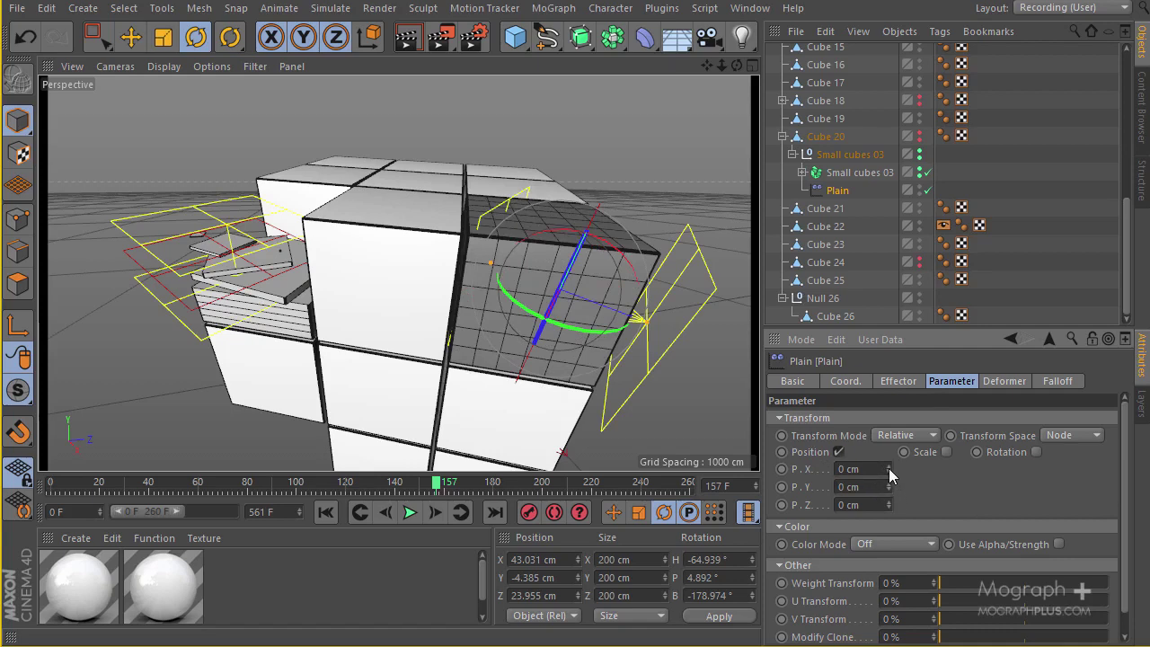
{"action": "mouse_move", "coordinate": [888, 468]}
{"action": "left_mouse_down"}
{"action": "mouse_move", "coordinate": [892, 455]}
{"action": "mouse_move", "coordinate": [888, 464]}
{"action": "left_mouse_up"}
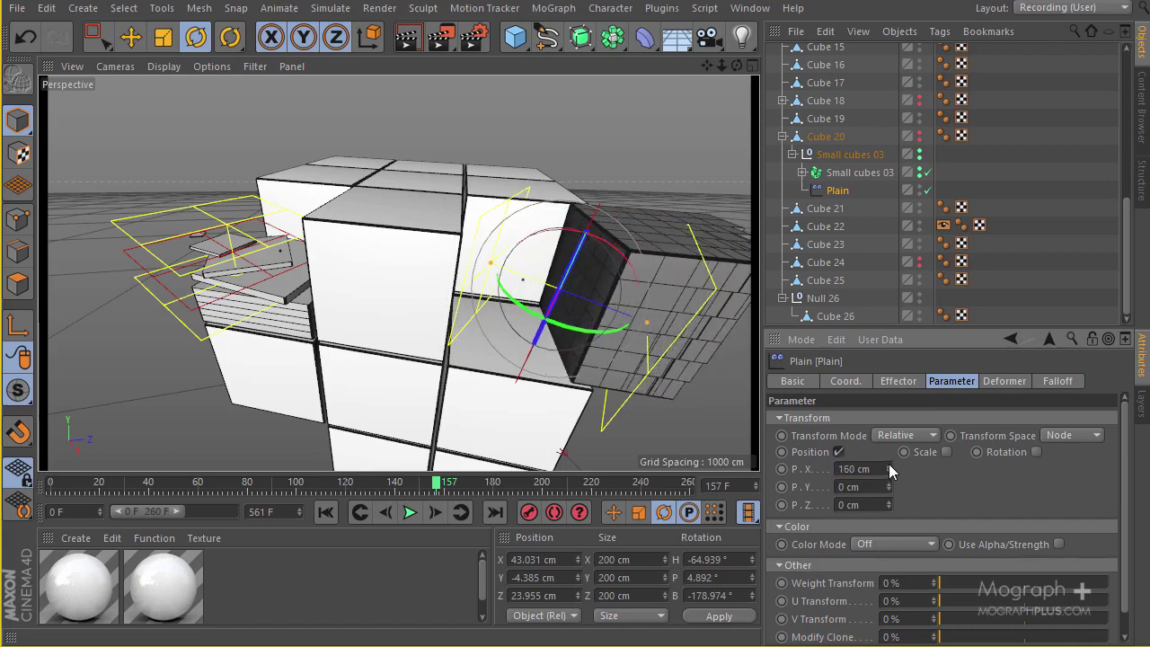
{"action": "left_click", "coordinate": [130, 37]}
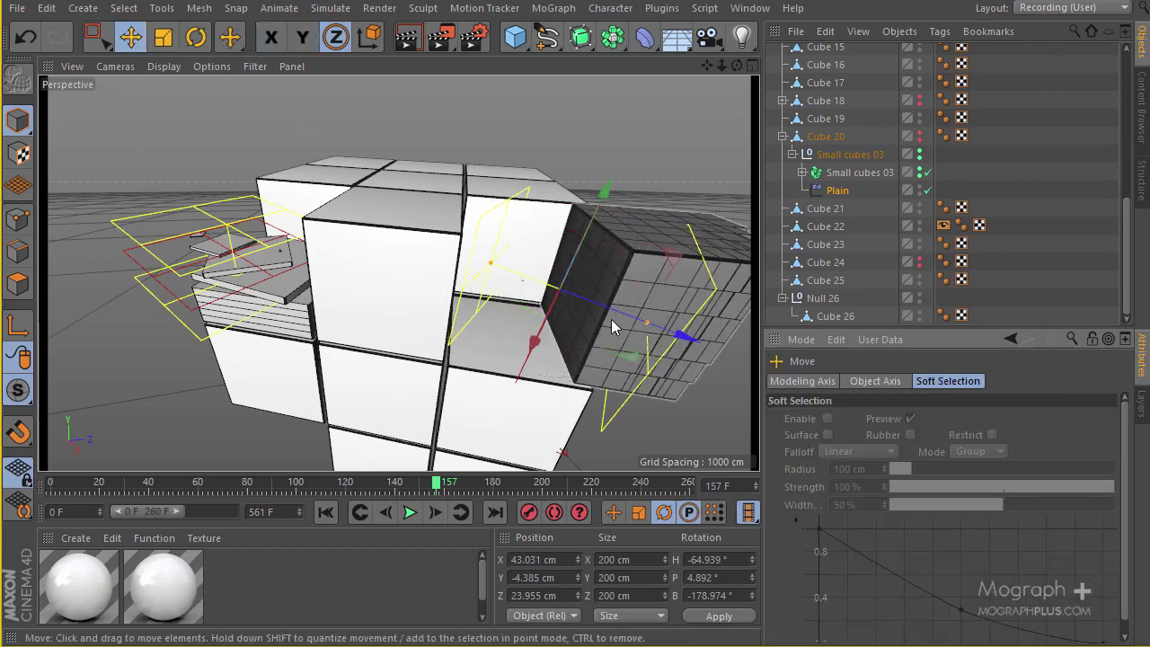
{"action": "left_click_drag", "start_coordinate": [611, 326], "coordinate": [548, 305]}
Step: Try +X and +Z falloff orientations, settle on -Z, and slide the effector across the cubes
{"action": "left_click", "coordinate": [828, 201]}
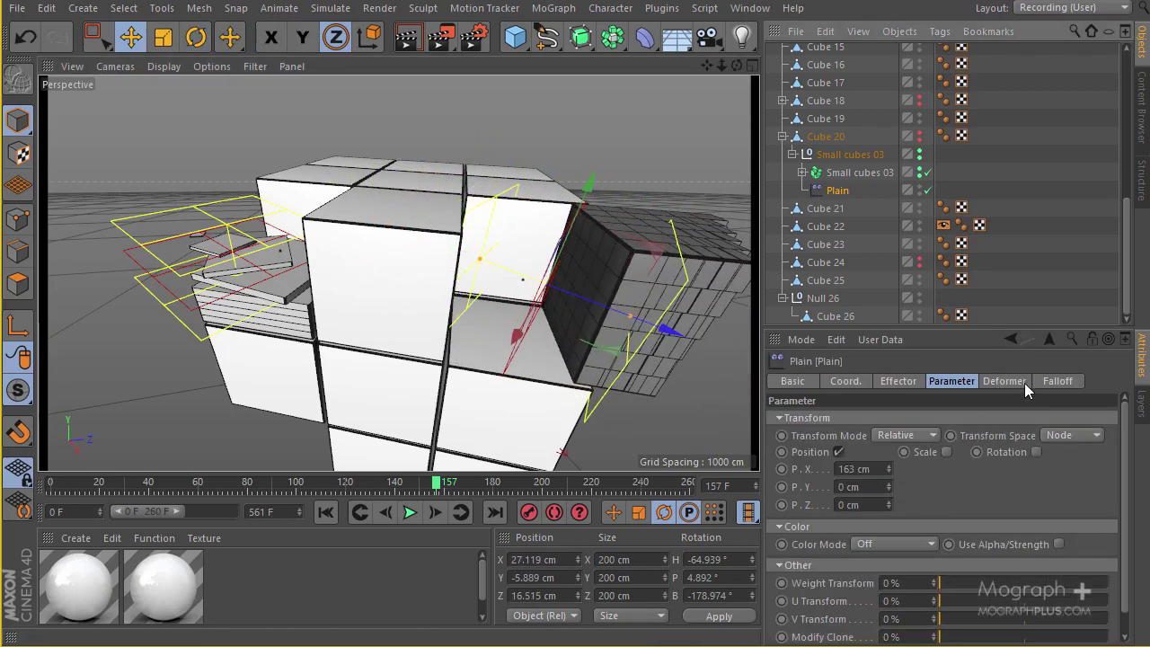
{"action": "left_click", "coordinate": [1053, 380]}
{"action": "left_click", "coordinate": [869, 524]}
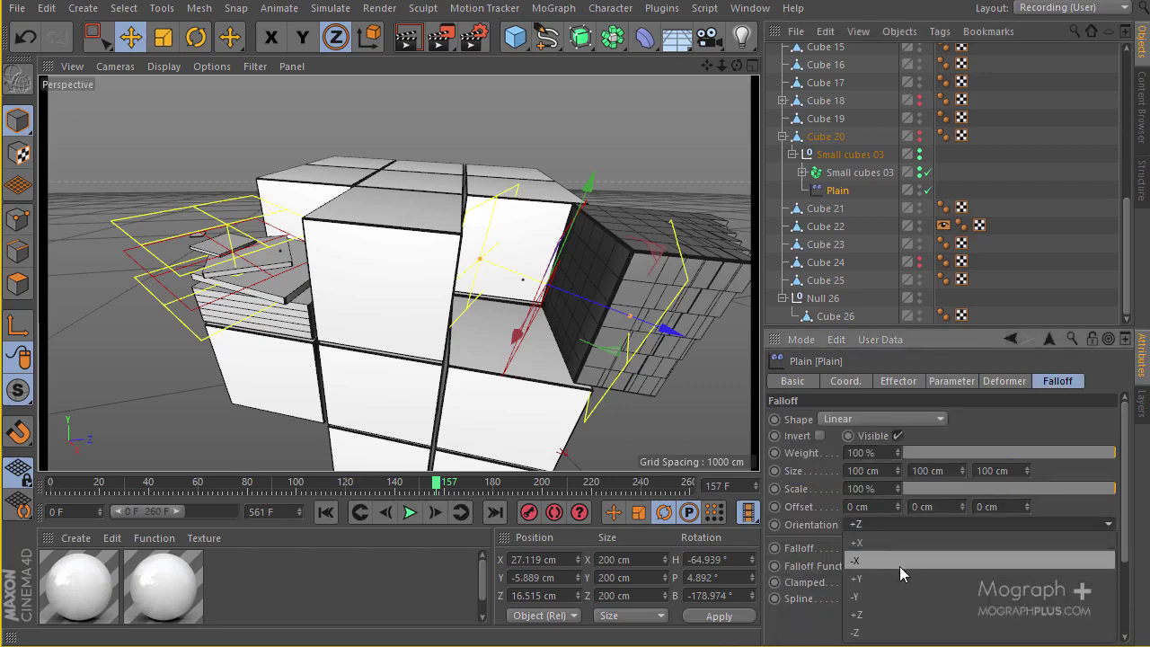
{"action": "left_click", "coordinate": [903, 543]}
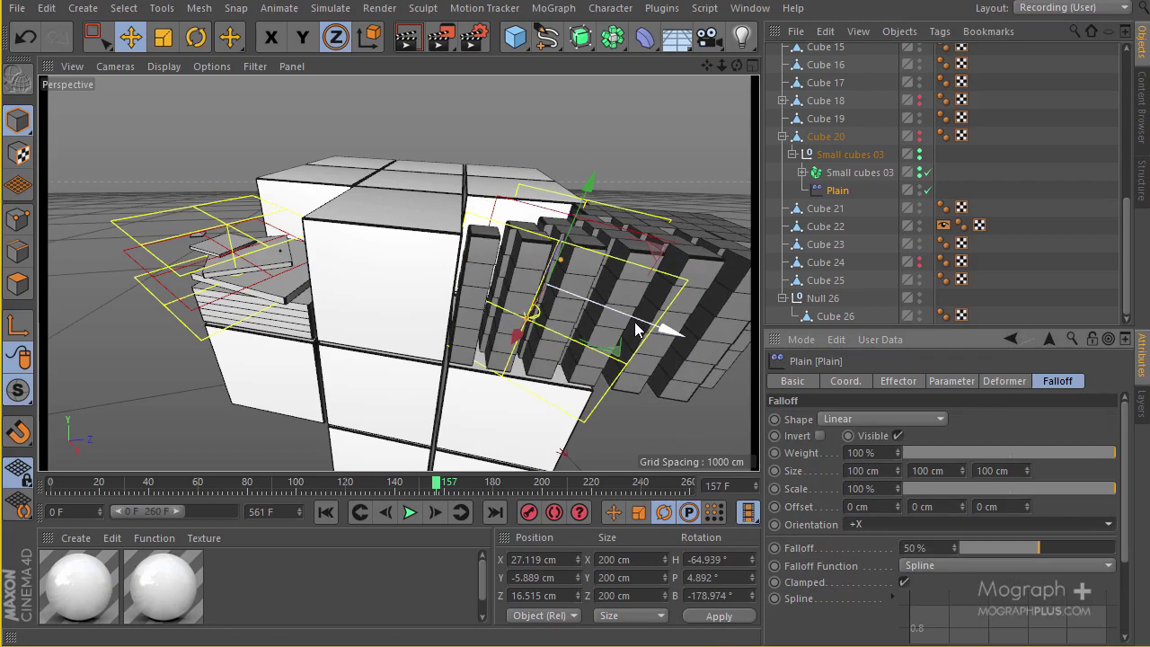
{"action": "left_click_drag", "start_coordinate": [636, 329], "coordinate": [666, 334]}
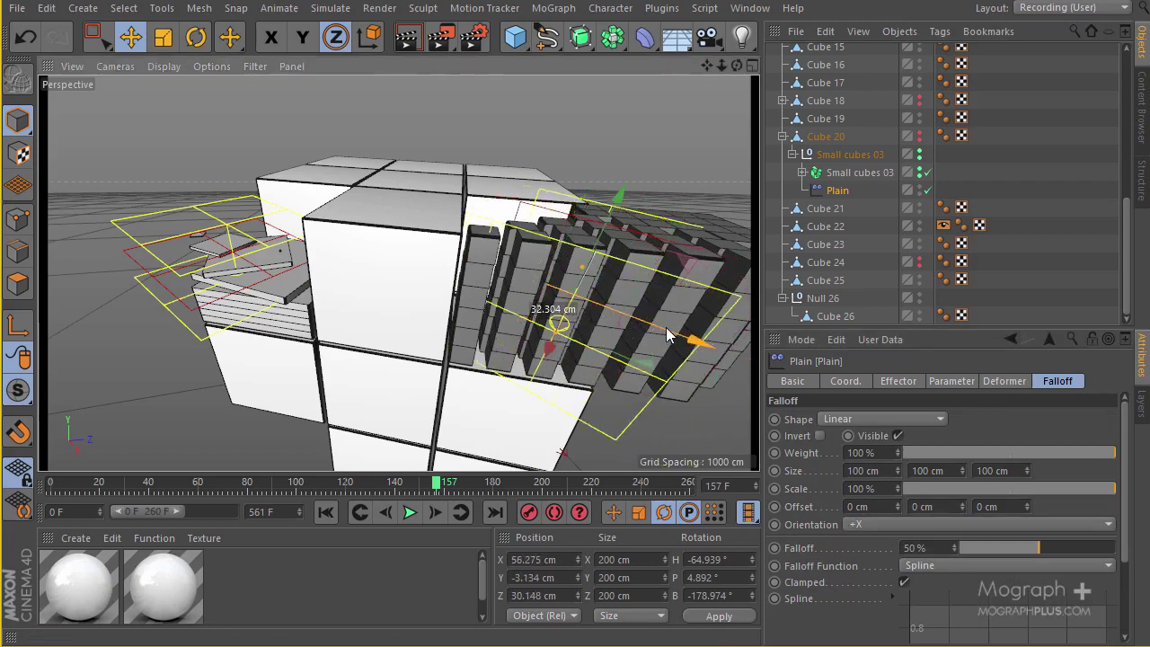
{"action": "left_click", "coordinate": [869, 525]}
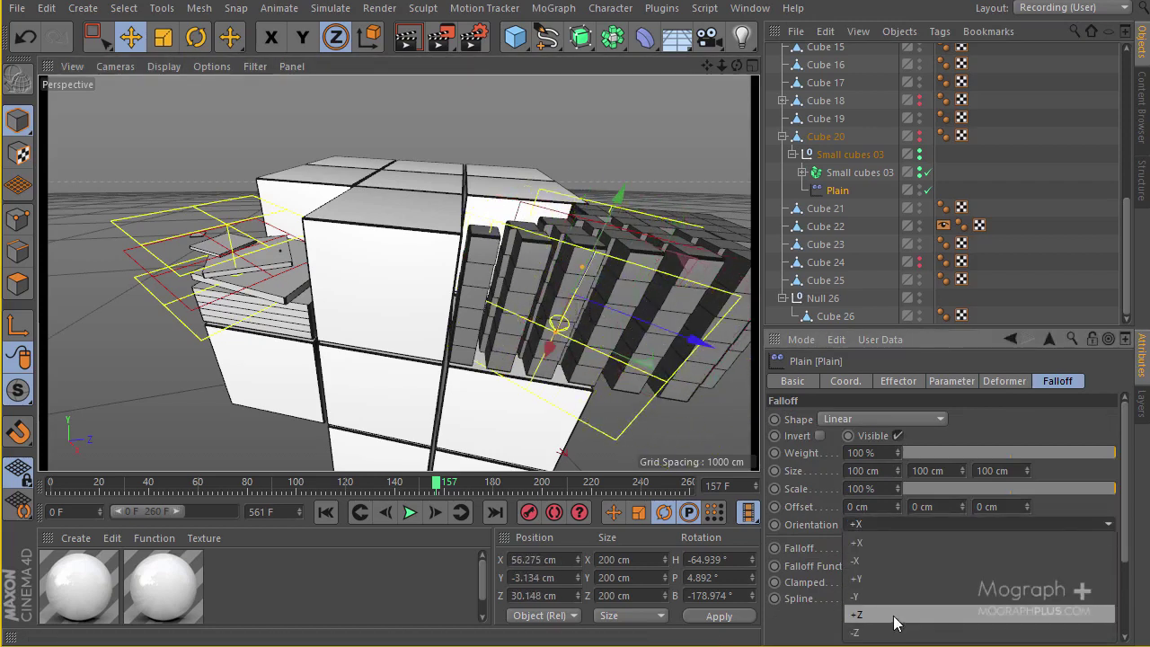
{"action": "left_click", "coordinate": [892, 616]}
{"action": "left_click_drag", "start_coordinate": [688, 333], "coordinate": [602, 310]}
{"action": "left_click", "coordinate": [898, 524]}
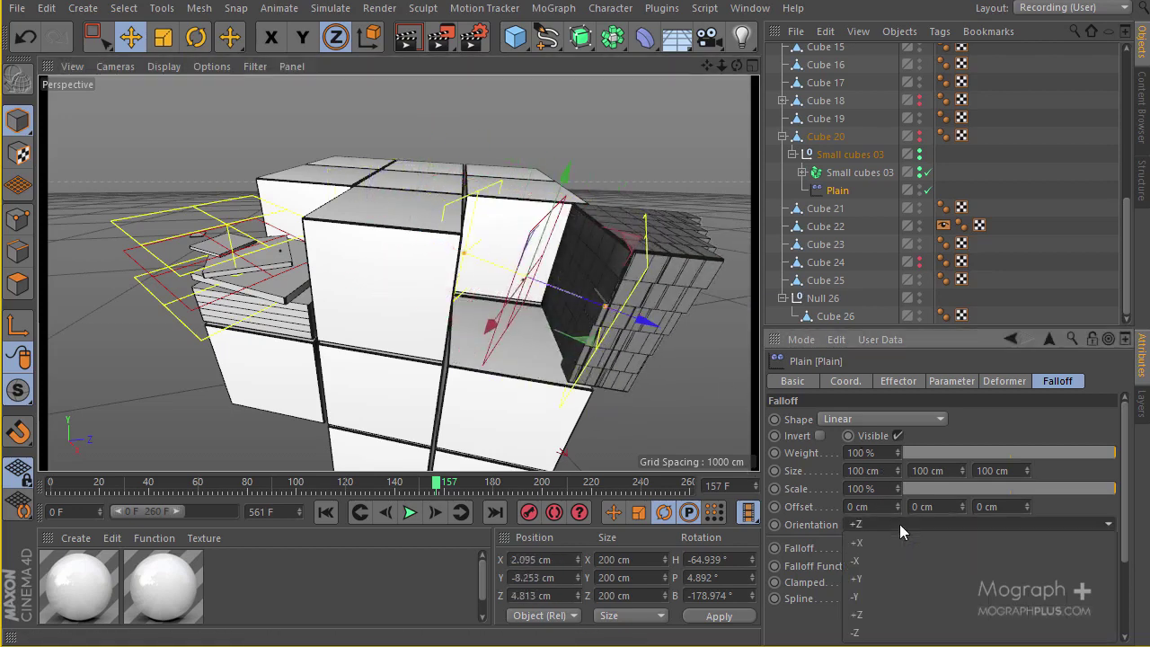
{"action": "left_click", "coordinate": [892, 630]}
{"action": "left_click_drag", "start_coordinate": [631, 314], "coordinate": [630, 285]}
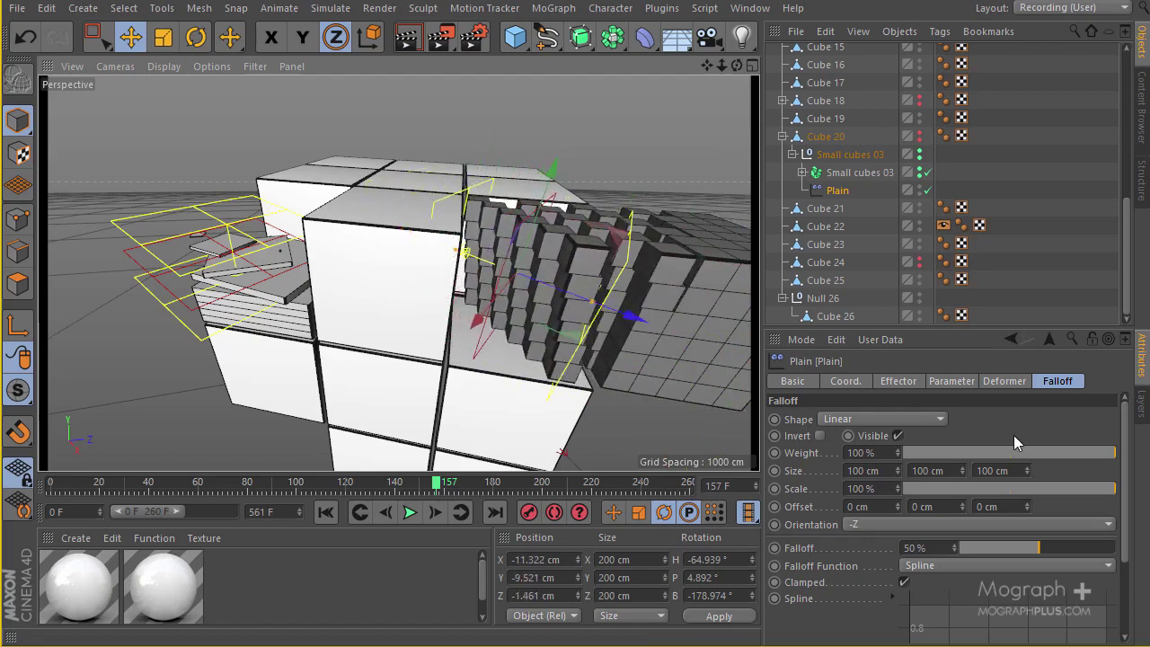
Step: Enable Plain's Scale with Uniform Scale at -1, then slide the effector to shrink the cubes
{"action": "left_click", "coordinate": [949, 381]}
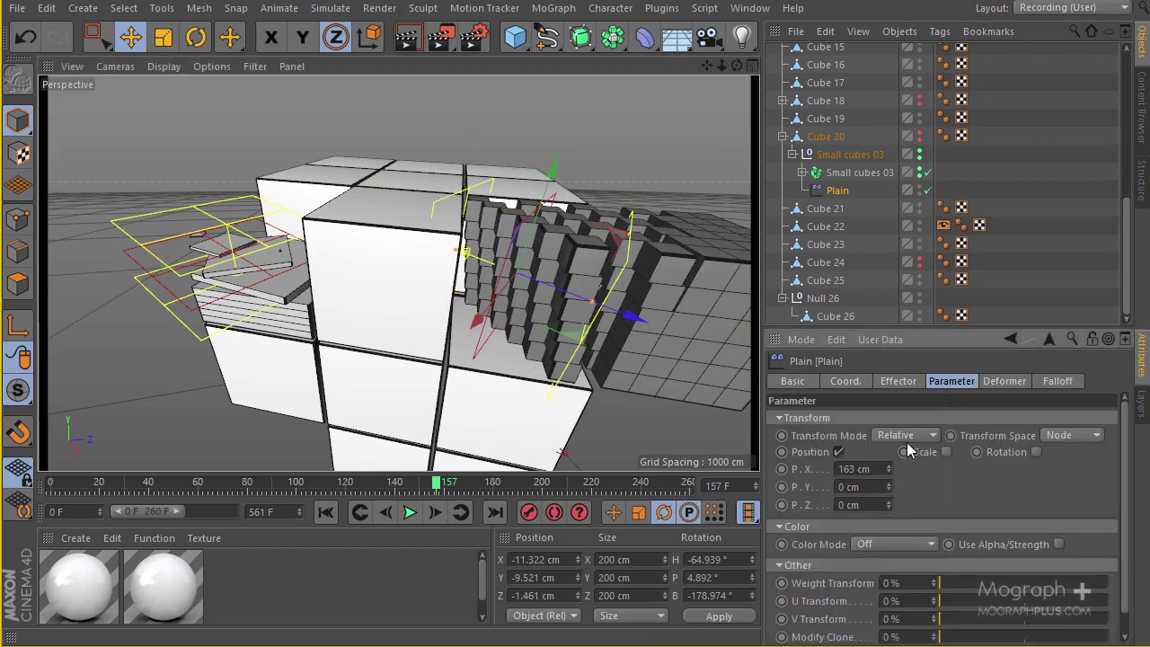
{"action": "left_click", "coordinate": [947, 452]}
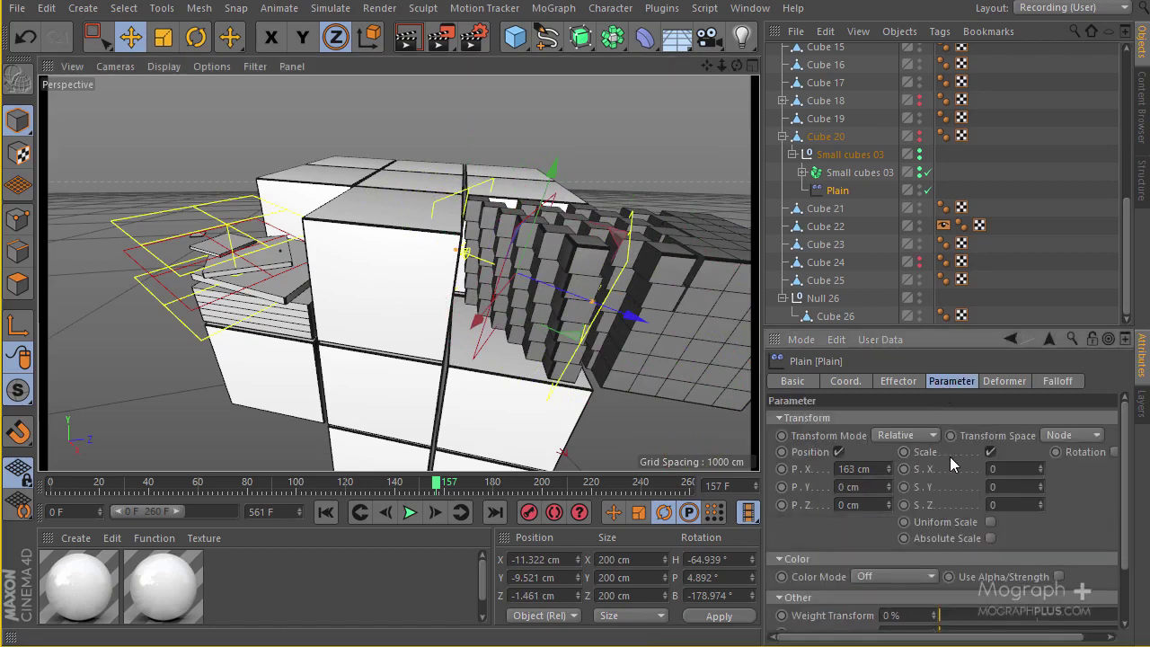
{"action": "left_click", "coordinate": [991, 522]}
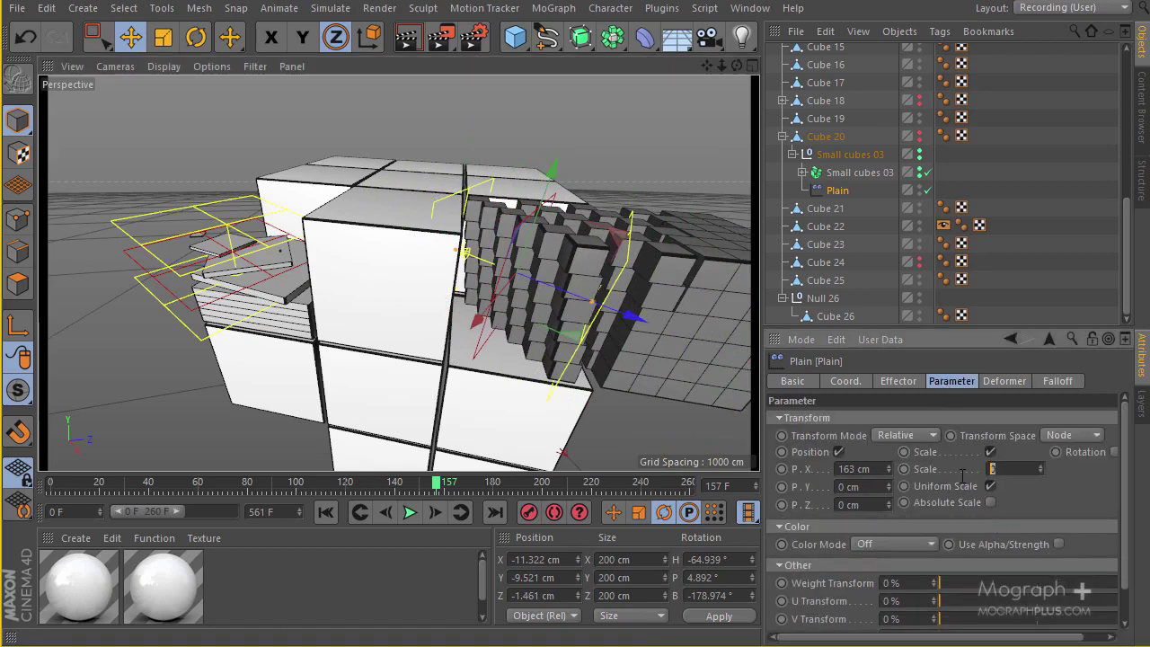
{"action": "type", "text": "-1"}
{"action": "key", "text": "Return"}
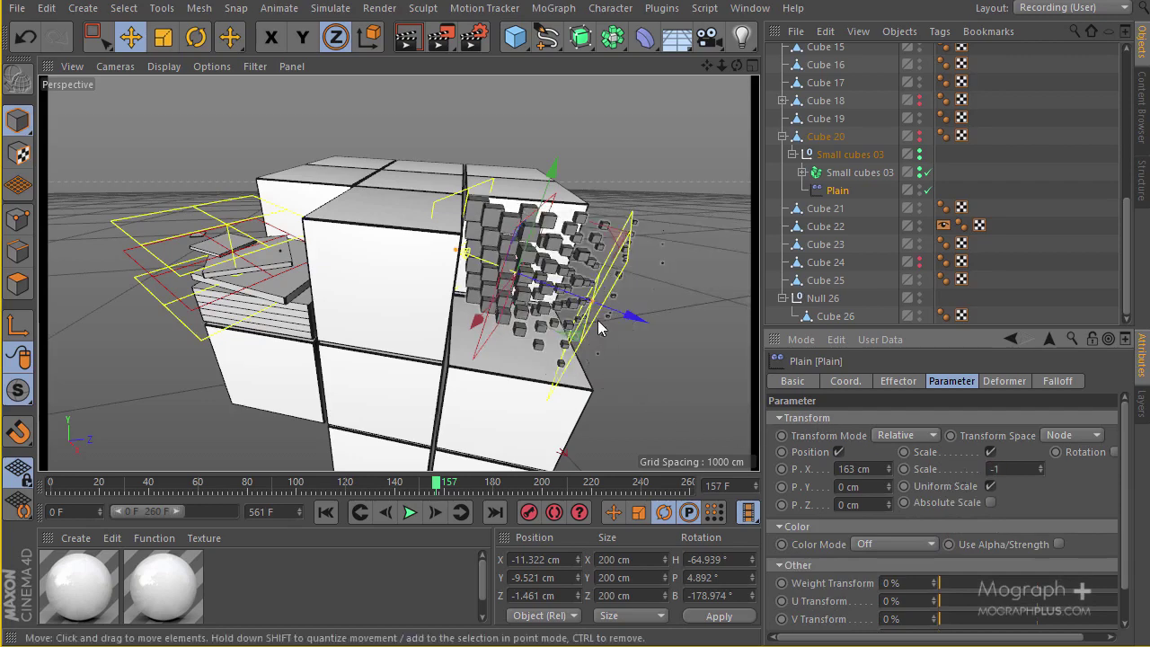
{"action": "left_click_drag", "start_coordinate": [660, 310], "coordinate": [657, 338]}
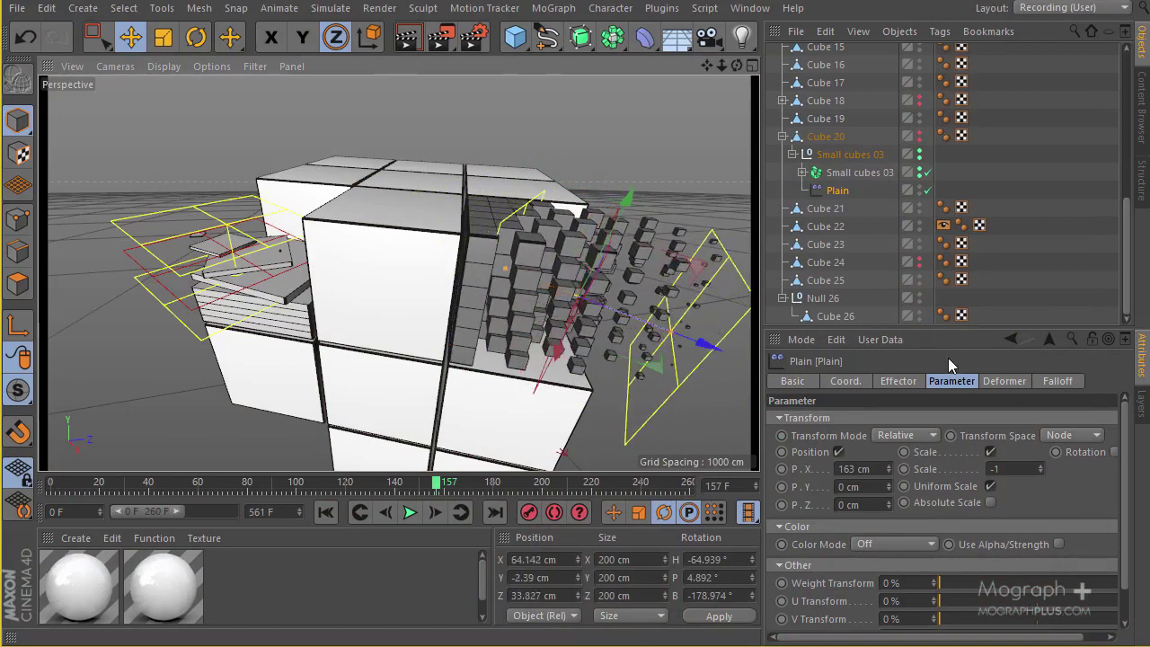
Step: Add a Random effector and place it under Small cubes 03 beside Plain
{"action": "left_click", "coordinate": [849, 176]}
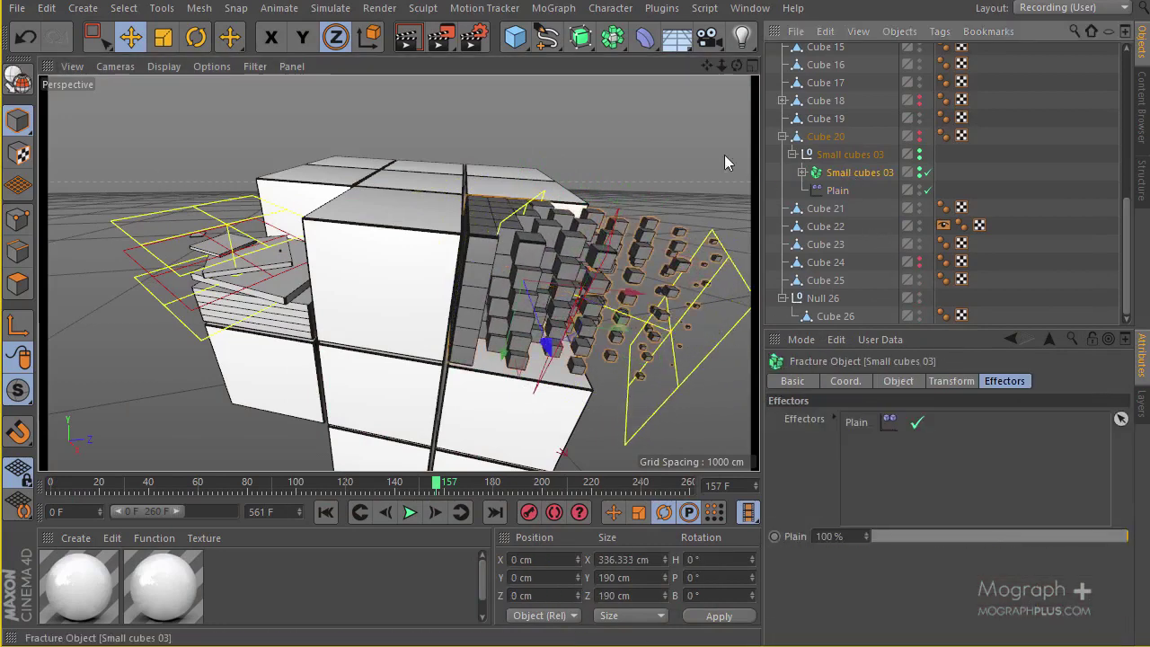
{"action": "left_click", "coordinate": [543, 9]}
{"action": "mouse_move", "coordinate": [558, 40]}
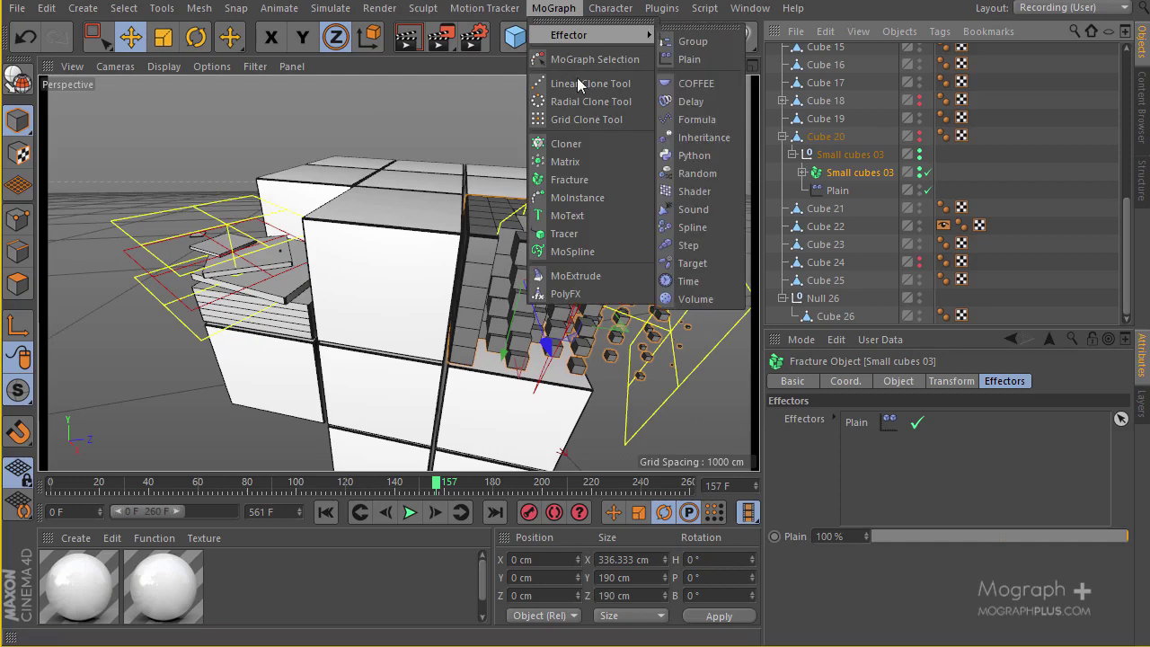
{"action": "left_click", "coordinate": [836, 192]}
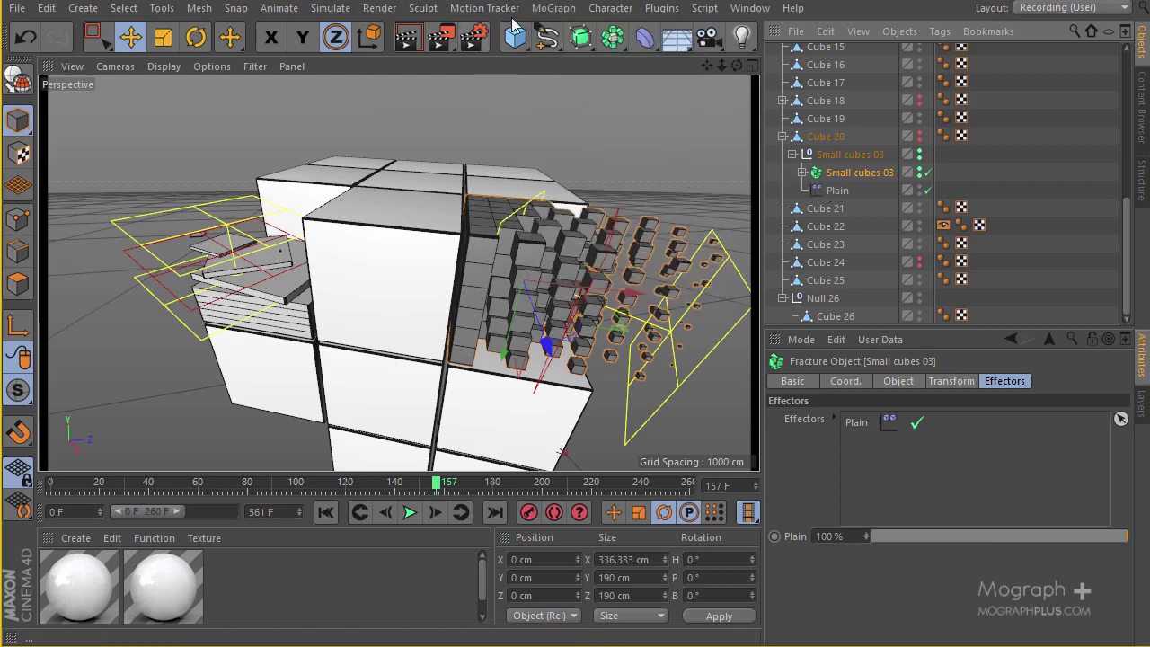
{"action": "left_click", "coordinate": [553, 9]}
{"action": "mouse_move", "coordinate": [583, 34]}
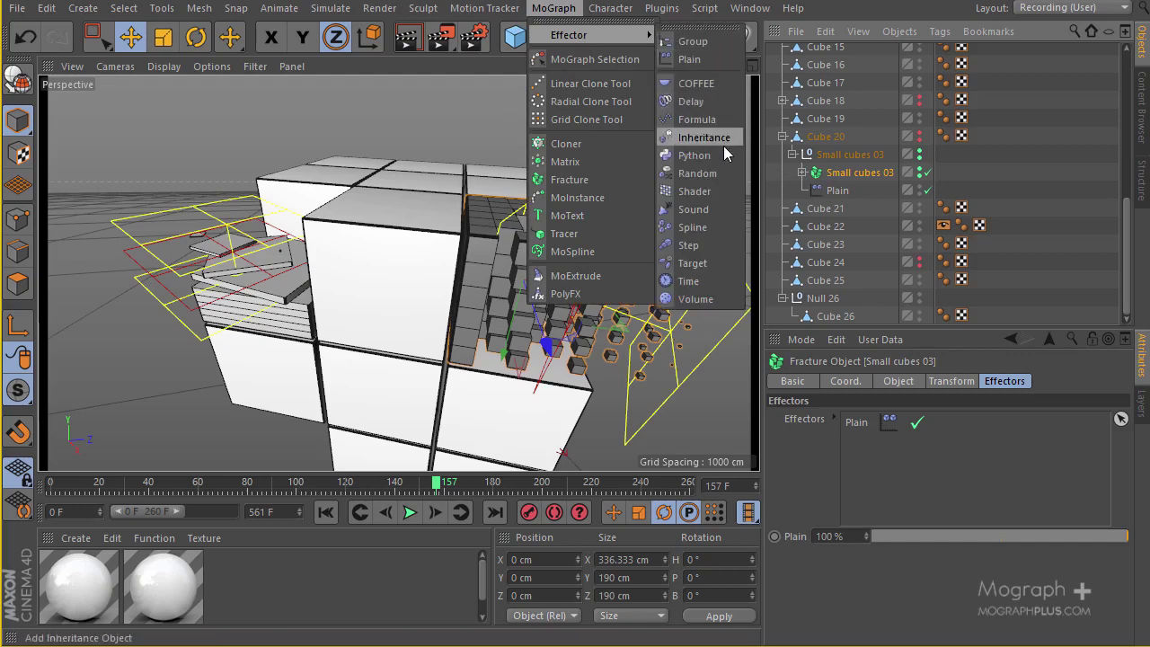
{"action": "left_click", "coordinate": [731, 169]}
{"action": "scroll", "coordinate": [835, 270], "scroll_direction": "up", "scroll_amount": 6}
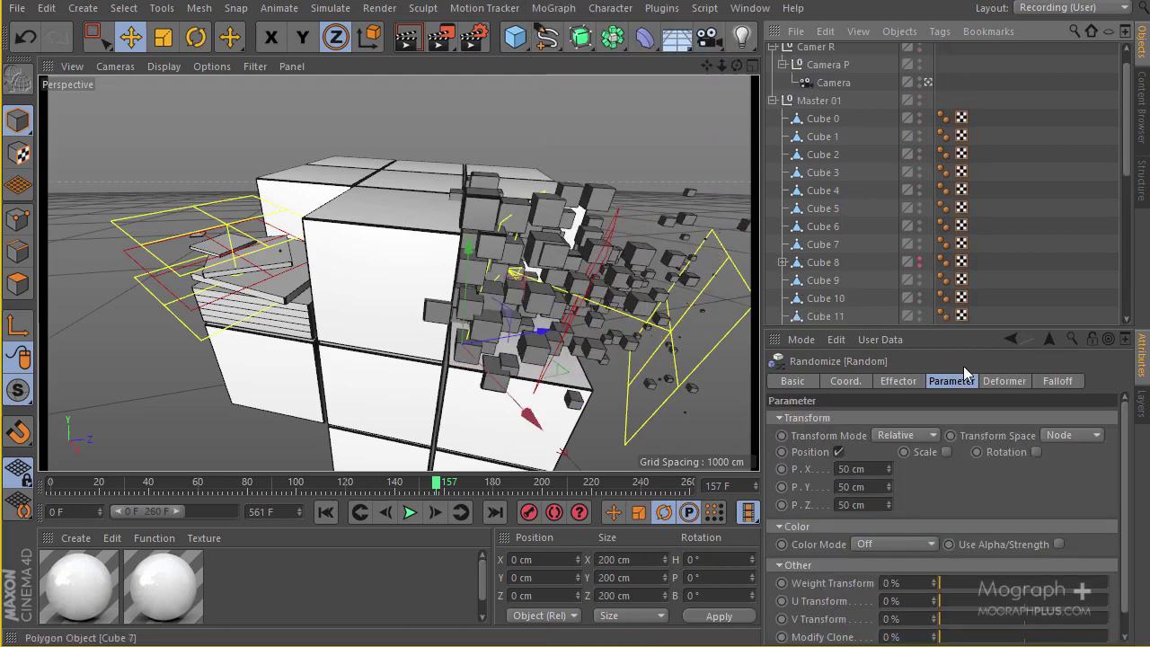
{"action": "left_click_drag", "start_coordinate": [979, 410], "coordinate": [979, 516]}
{"action": "scroll", "coordinate": [858, 193], "scroll_direction": "up", "scroll_amount": 1}
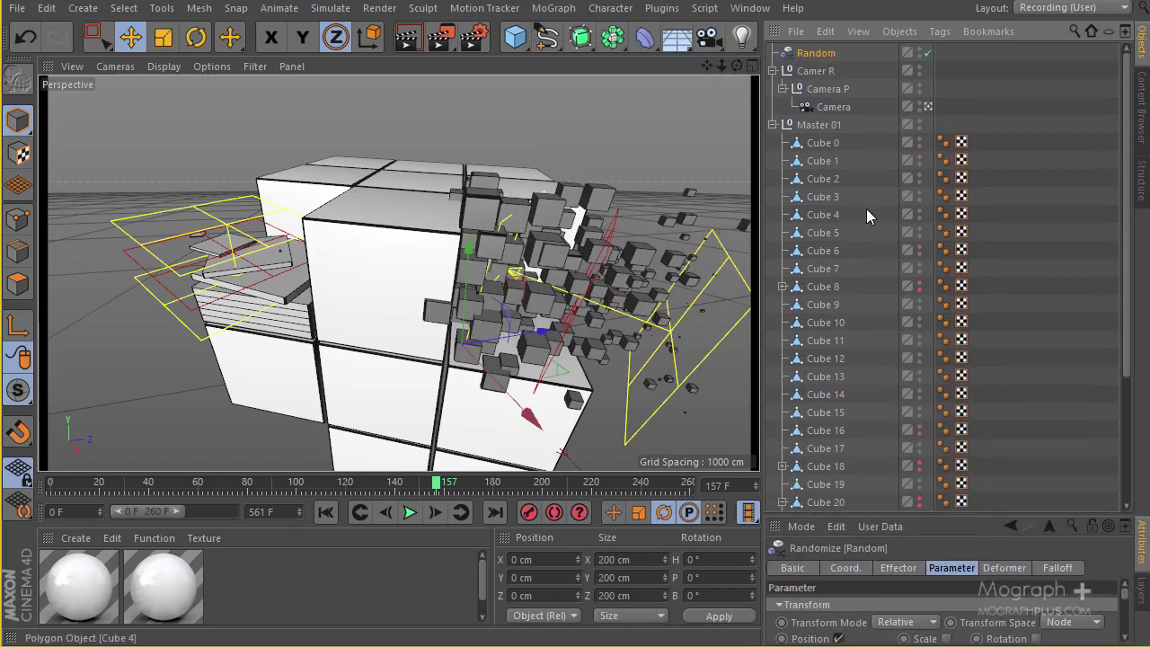
{"action": "scroll", "coordinate": [860, 492], "scroll_direction": "down", "scroll_amount": 5}
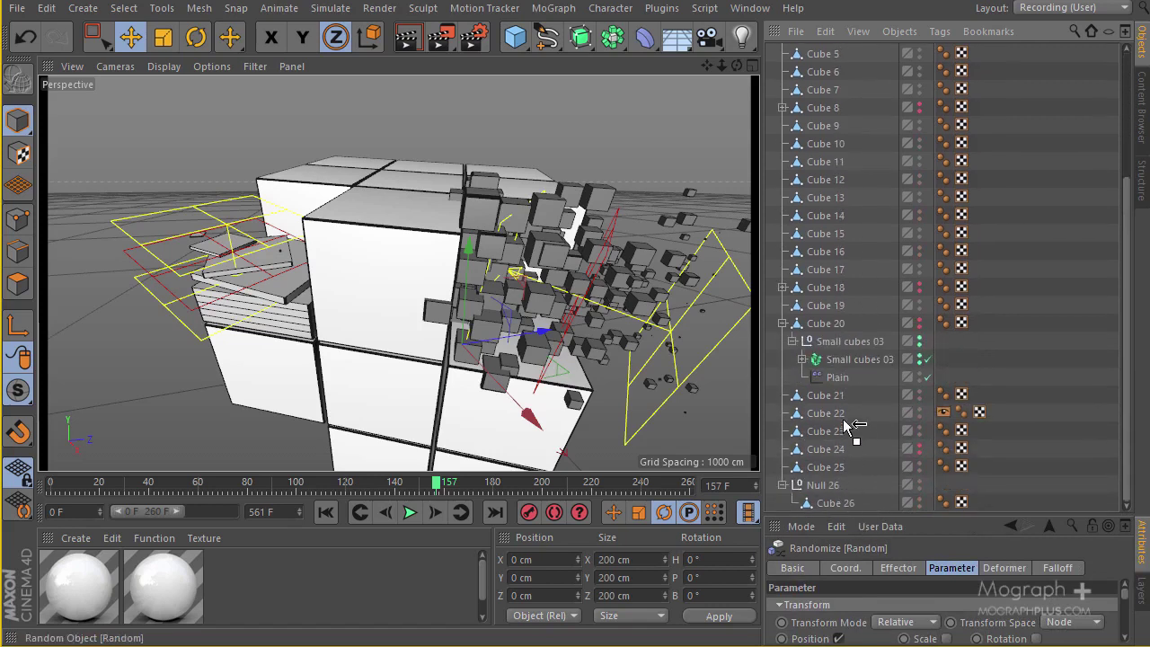
{"action": "left_click_drag", "start_coordinate": [839, 384], "coordinate": [841, 385]}
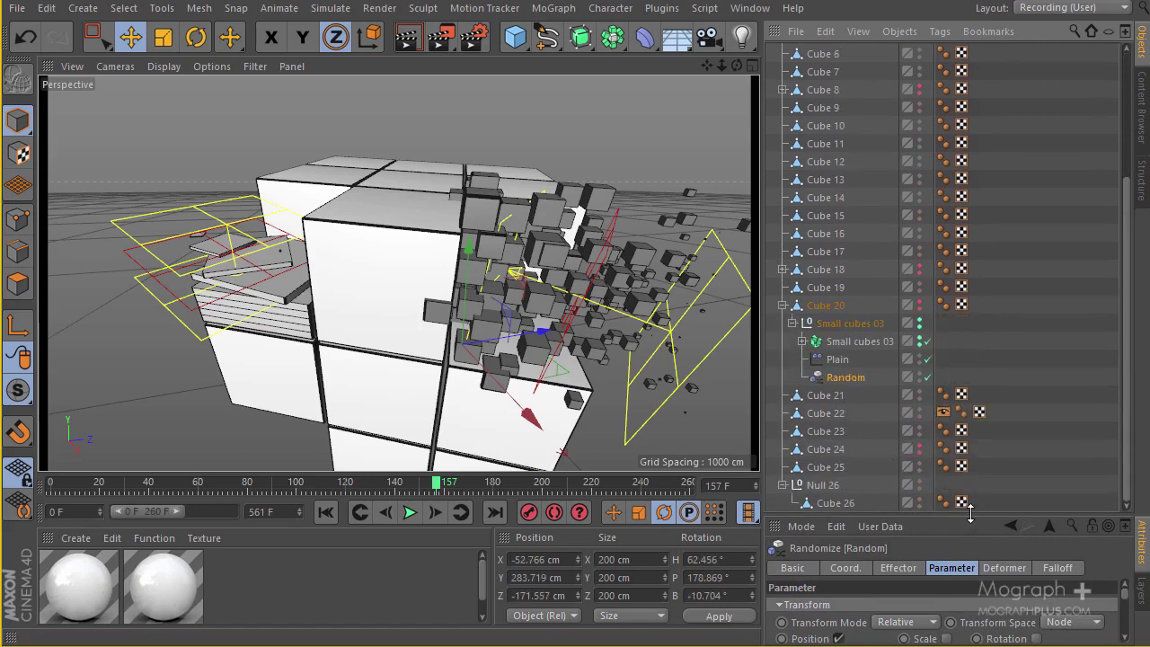
Step: Order Random before Plain on the fracture, turn off its Position, and set Weight Transform to 37%
{"action": "left_click_drag", "start_coordinate": [971, 510], "coordinate": [970, 367]}
{"action": "left_click", "coordinate": [877, 343]}
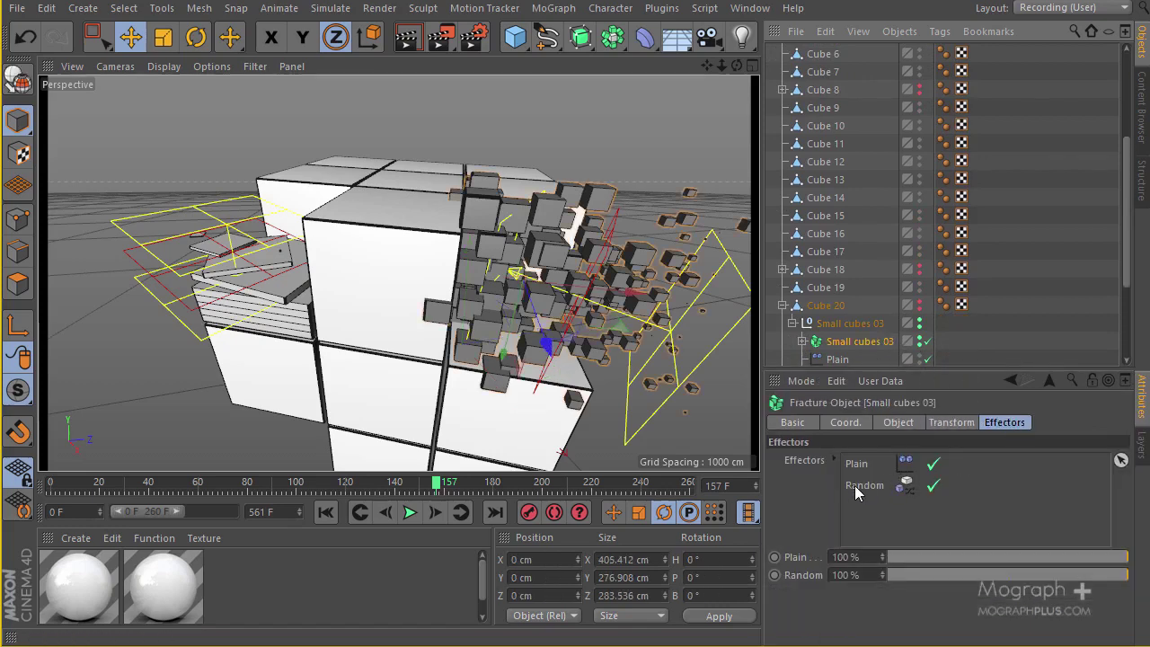
{"action": "left_click_drag", "start_coordinate": [856, 486], "coordinate": [871, 460]}
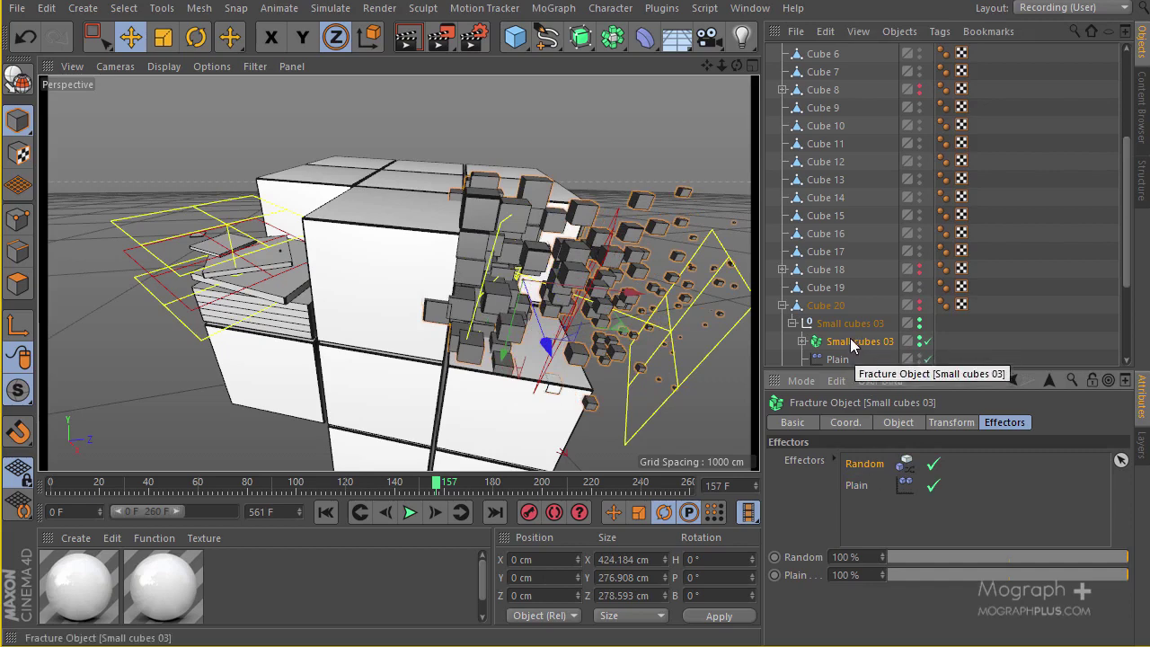
{"action": "scroll", "coordinate": [869, 328], "scroll_direction": "down", "scroll_amount": 2}
{"action": "left_click", "coordinate": [843, 270]}
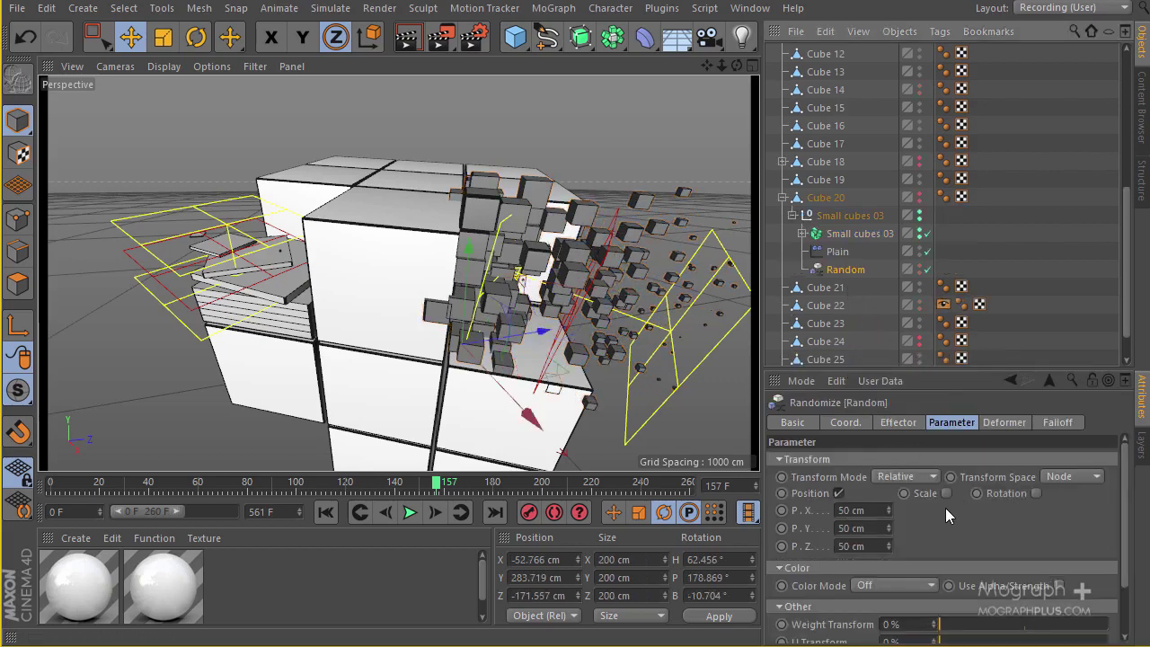
{"action": "left_click", "coordinate": [837, 493]}
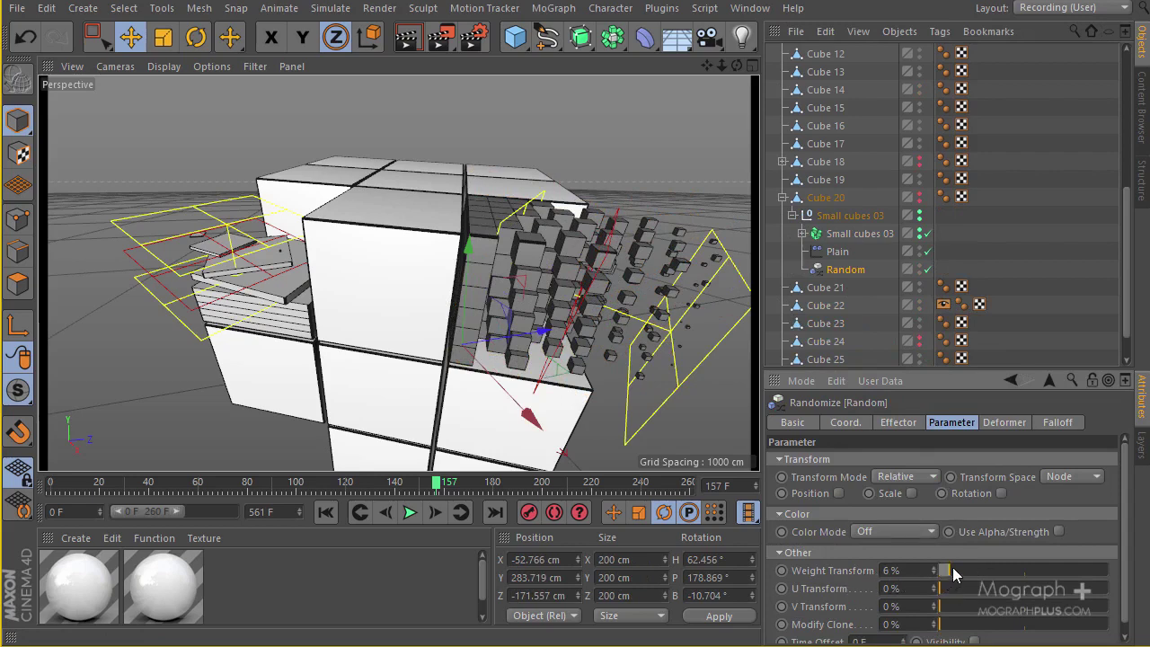
{"action": "left_click_drag", "start_coordinate": [948, 572], "coordinate": [997, 571]}
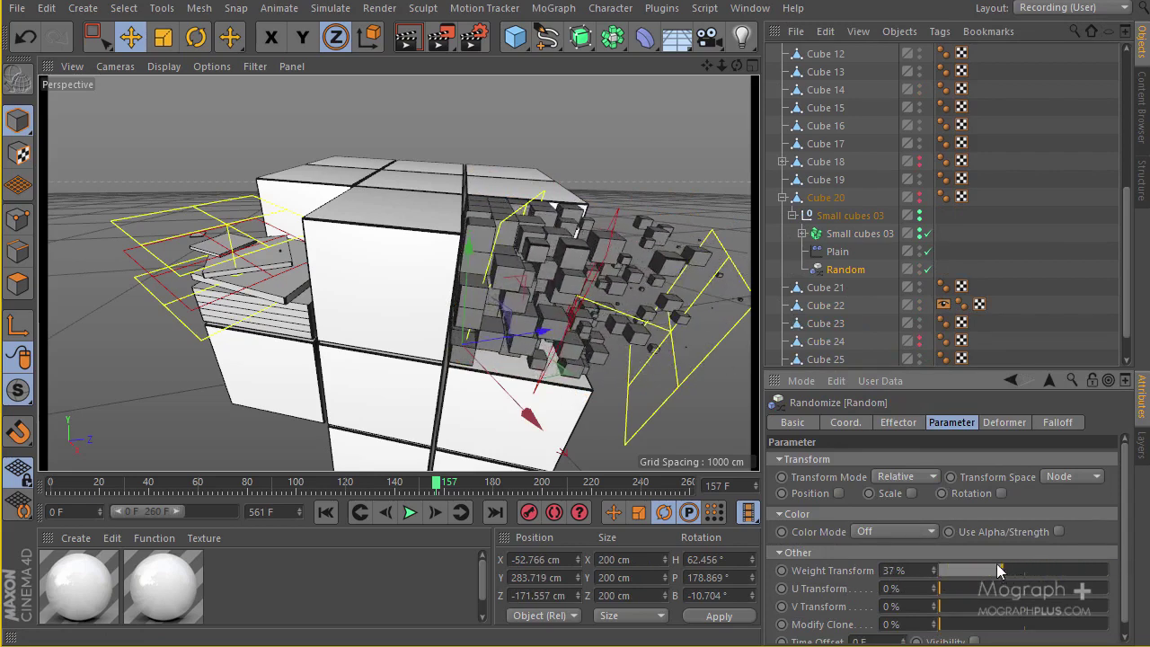
{"action": "left_click", "coordinate": [840, 251]}
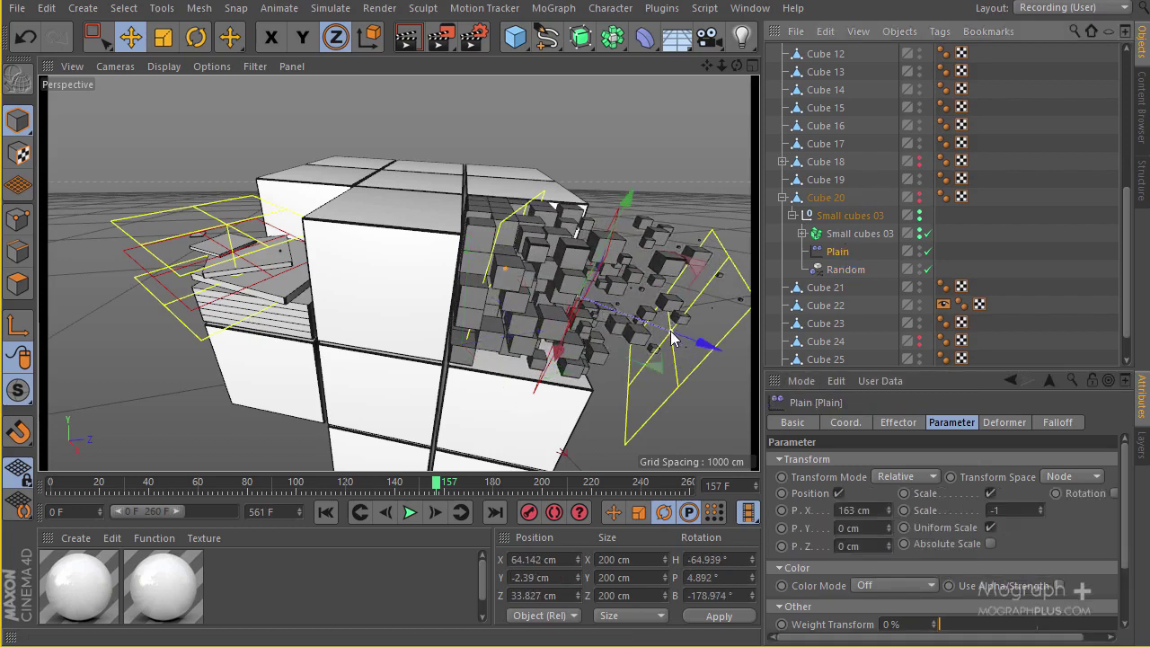
Step: Give Plain offsets 668, -82, 27 cm and rotation 9°, 7°, 18°, then reposition it
{"action": "left_click_drag", "start_coordinate": [698, 346], "coordinate": [664, 325]}
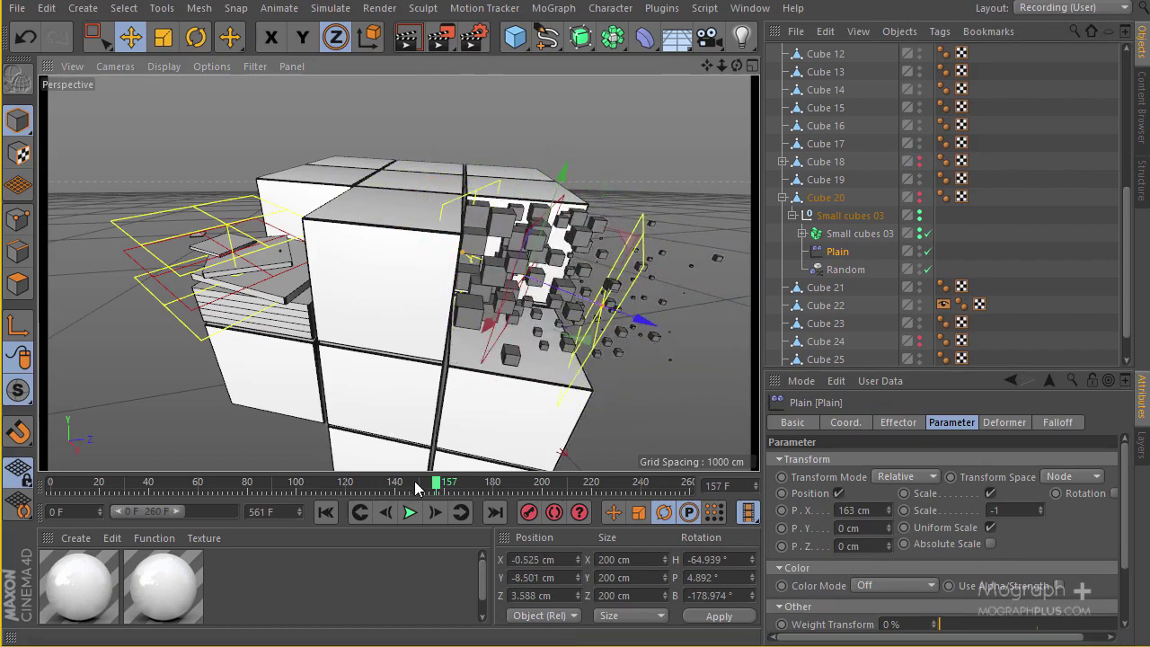
{"action": "left_click_drag", "start_coordinate": [432, 483], "coordinate": [418, 491]}
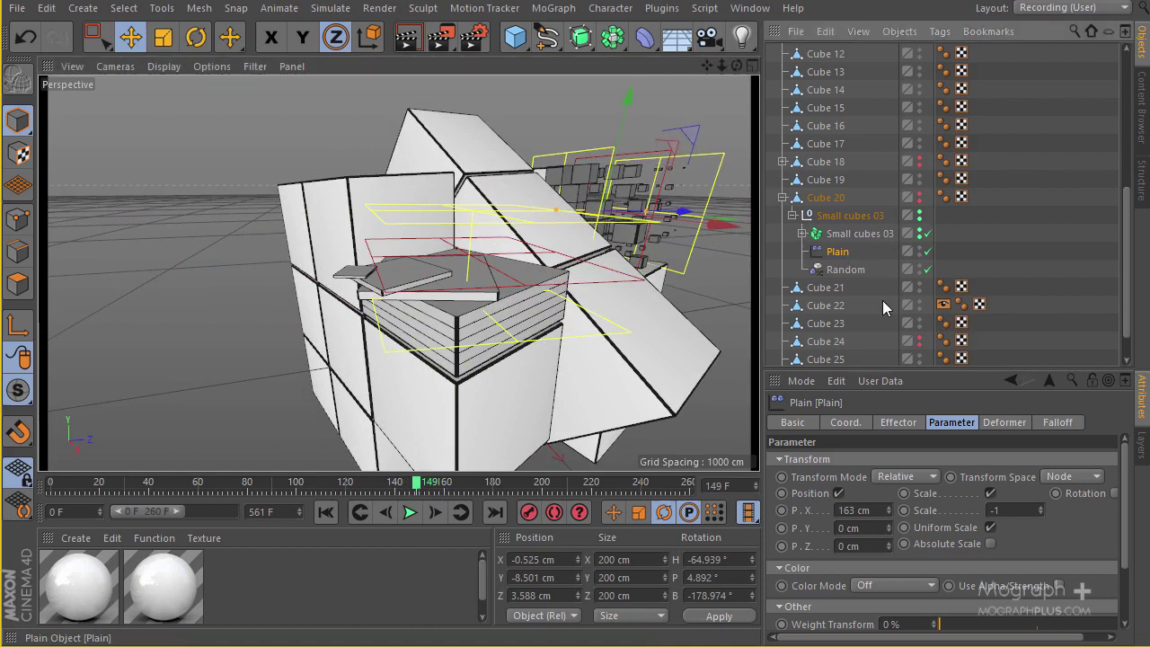
{"action": "mouse_move", "coordinate": [885, 513]}
{"action": "left_mouse_down"}
{"action": "mouse_move", "coordinate": [888, 500]}
{"action": "mouse_move", "coordinate": [885, 513]}
{"action": "left_mouse_up"}
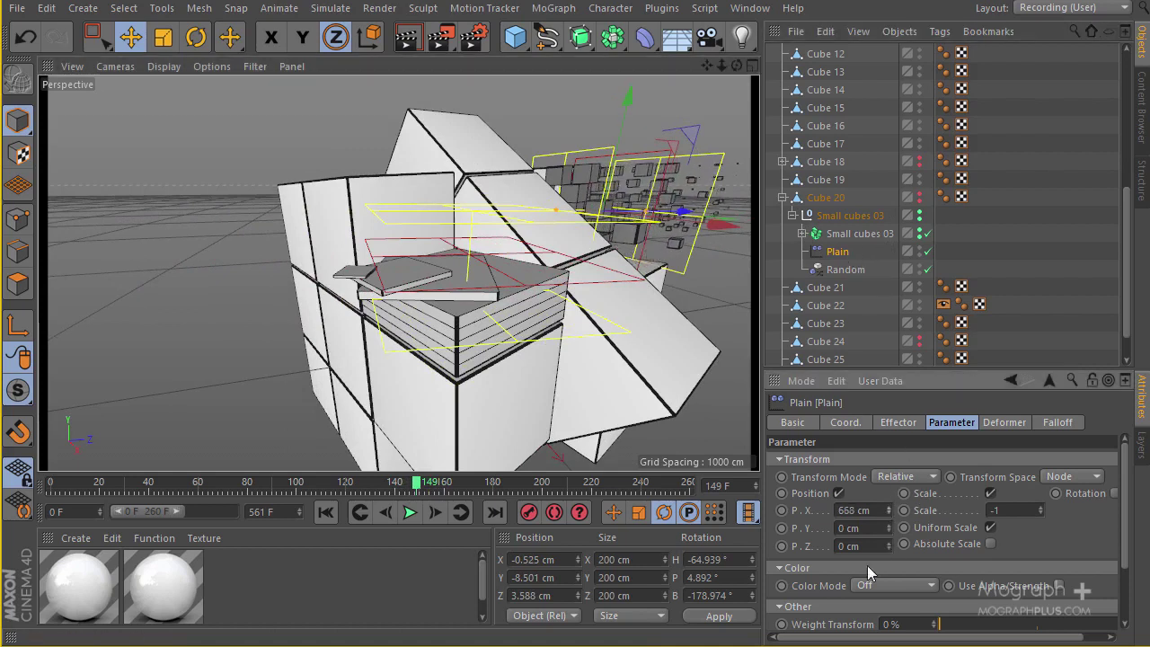
{"action": "left_click", "coordinate": [1113, 493]}
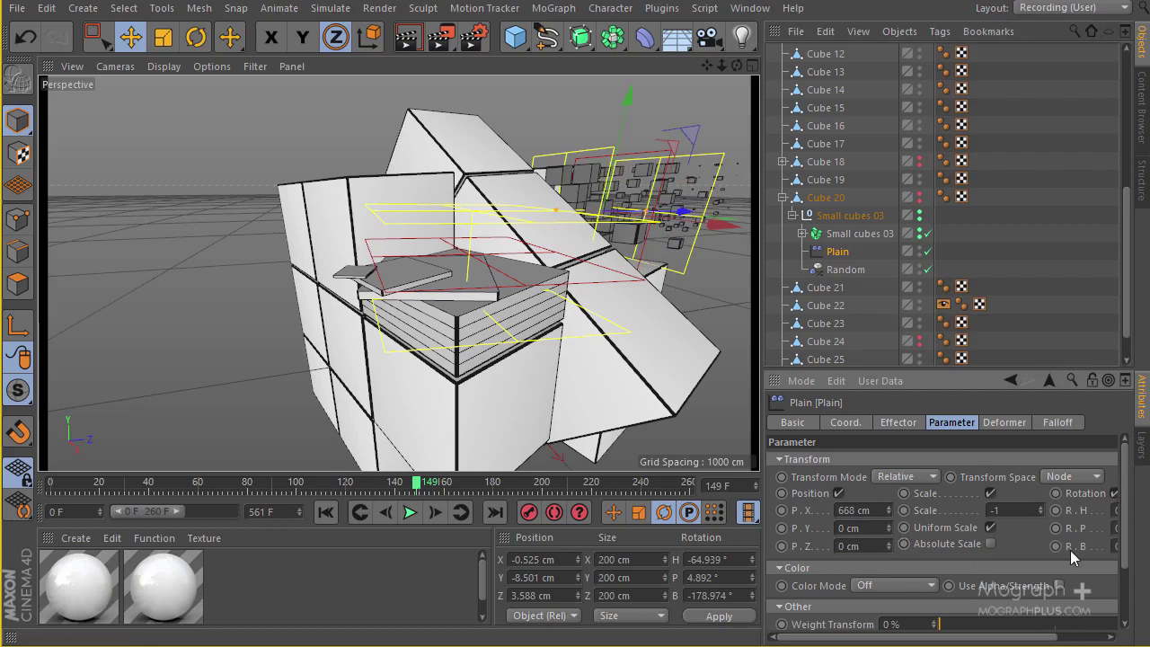
{"action": "scroll", "coordinate": [1108, 516], "scroll_direction": "right", "scroll_amount": 3}
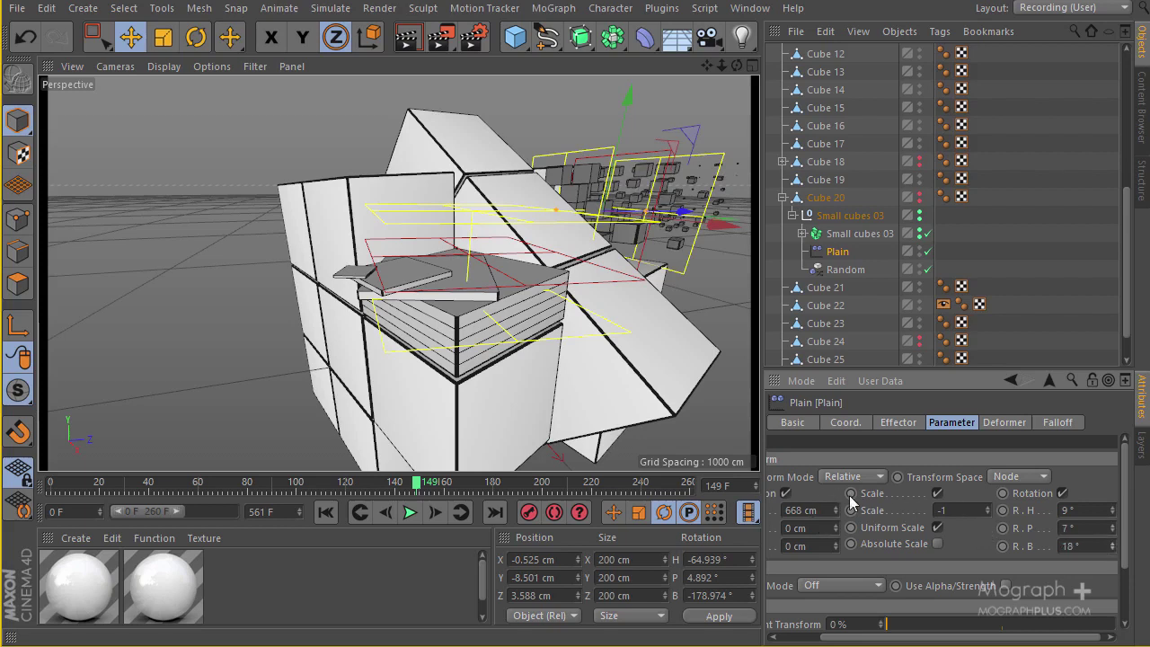
{"action": "middle_click_drag", "start_coordinate": [921, 493], "coordinate": [917, 518]}
{"action": "mouse_move", "coordinate": [887, 521]}
{"action": "left_mouse_down"}
{"action": "mouse_move", "coordinate": [876, 512]}
{"action": "mouse_move", "coordinate": [887, 538]}
{"action": "left_mouse_up"}
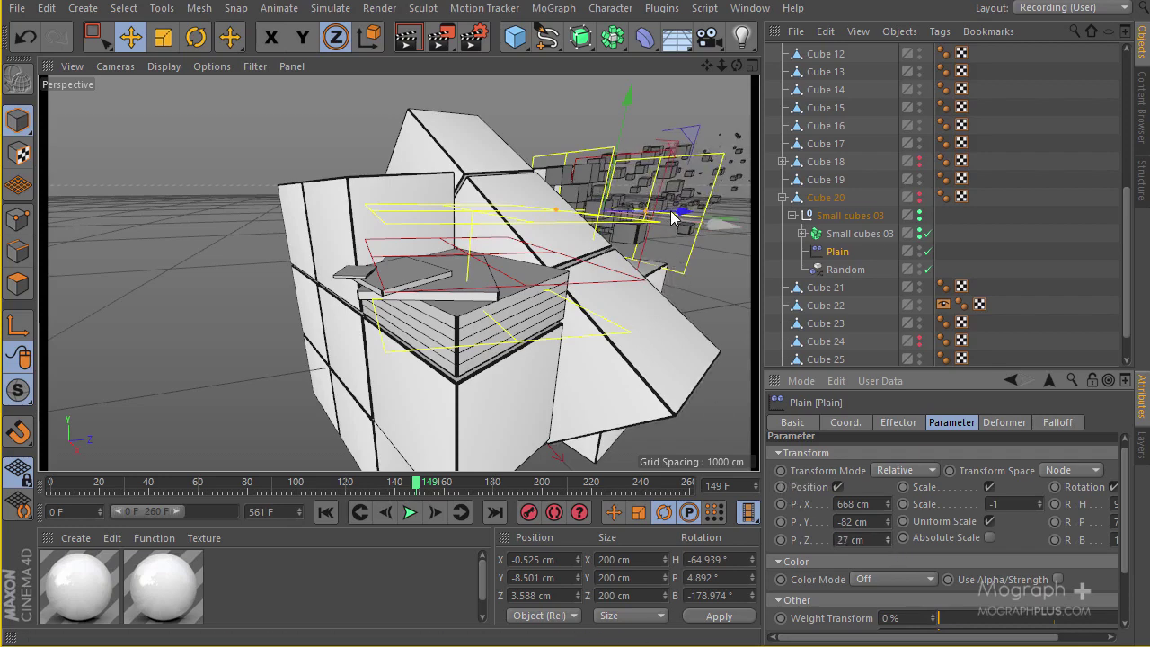
{"action": "left_click_drag", "start_coordinate": [675, 212], "coordinate": [600, 252]}
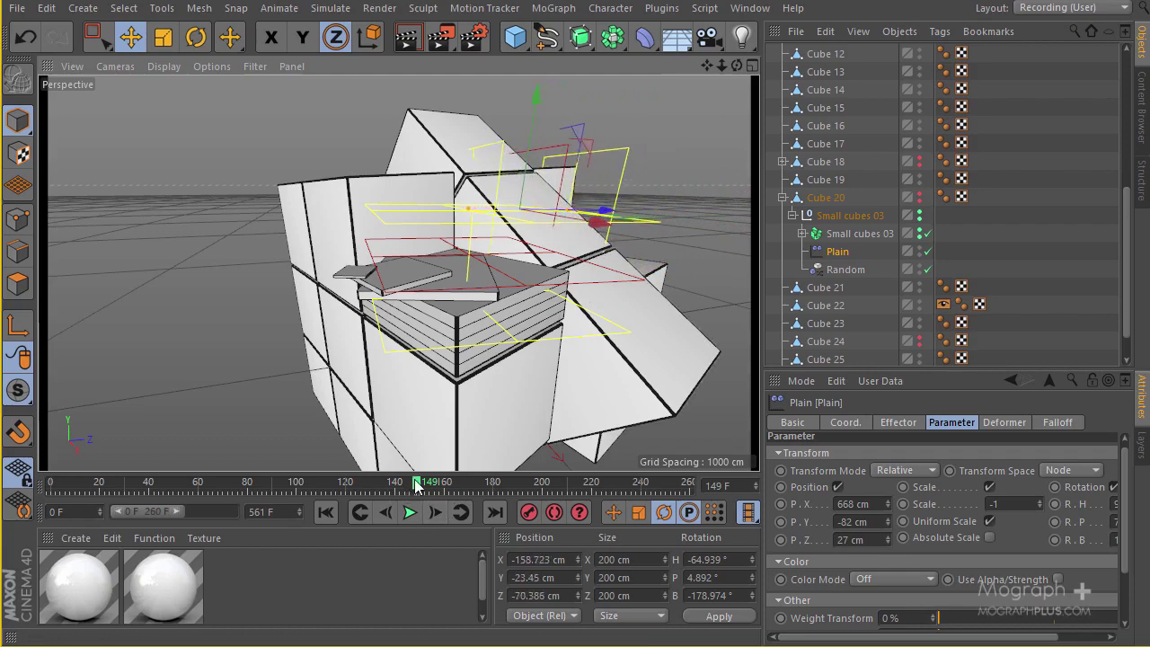
Step: At frame 199, move the Plain effector so the small cubes reassemble, and keyframe its position
{"action": "left_click_drag", "start_coordinate": [418, 485], "coordinate": [383, 485]}
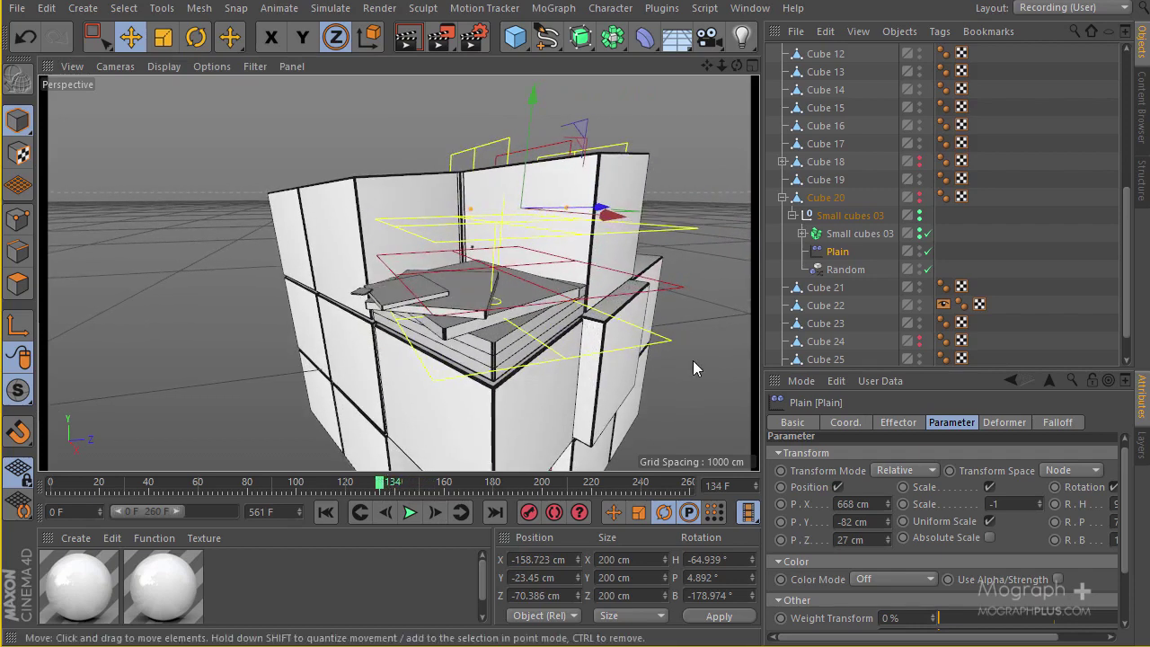
{"action": "left_click", "coordinate": [848, 423]}
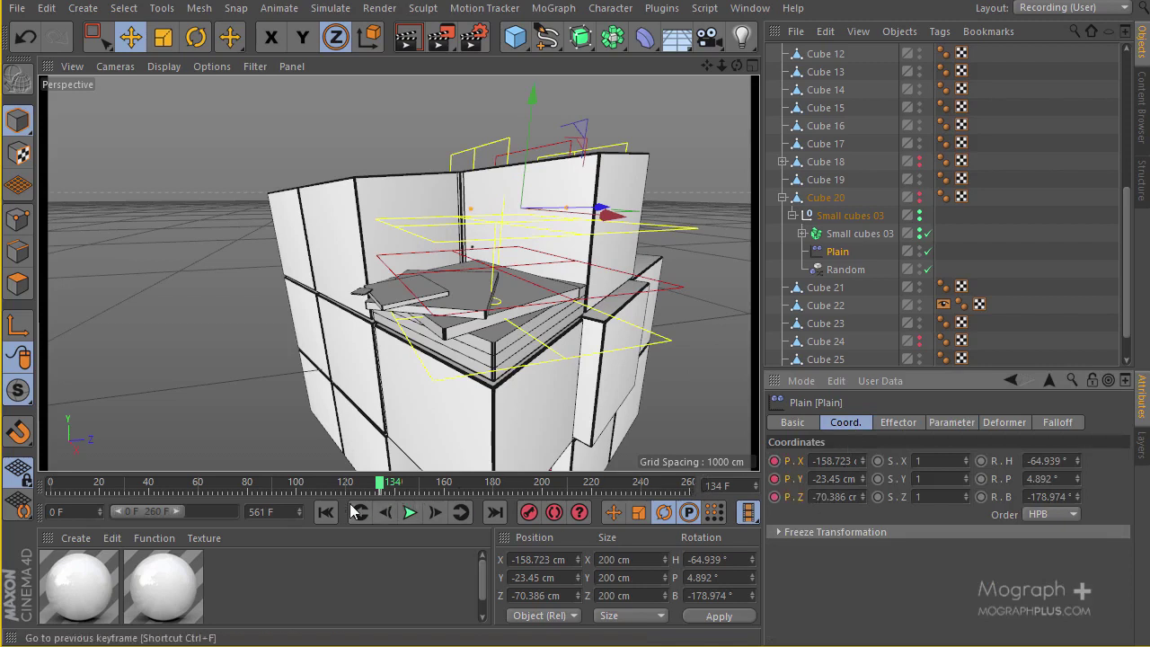
{"action": "left_click_drag", "start_coordinate": [394, 488], "coordinate": [540, 492]}
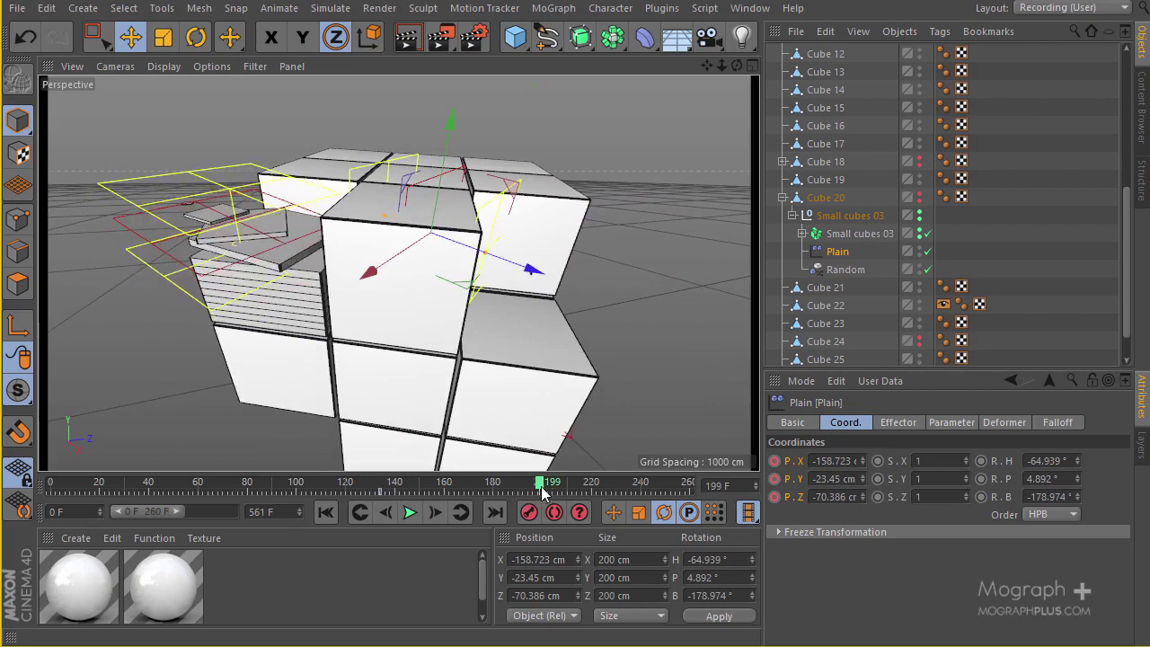
{"action": "left_click_drag", "start_coordinate": [534, 272], "coordinate": [602, 312]}
{"action": "left_click", "coordinate": [528, 512]}
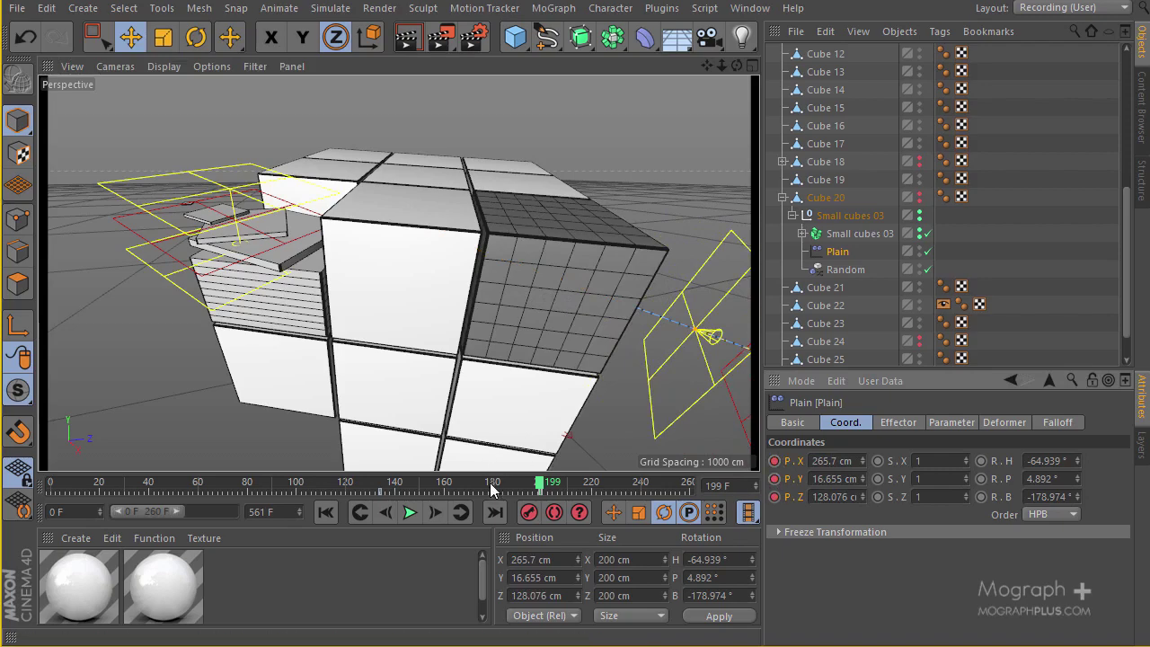
{"action": "left_click_drag", "start_coordinate": [493, 490], "coordinate": [305, 485]}
{"action": "left_click", "coordinate": [410, 512]}
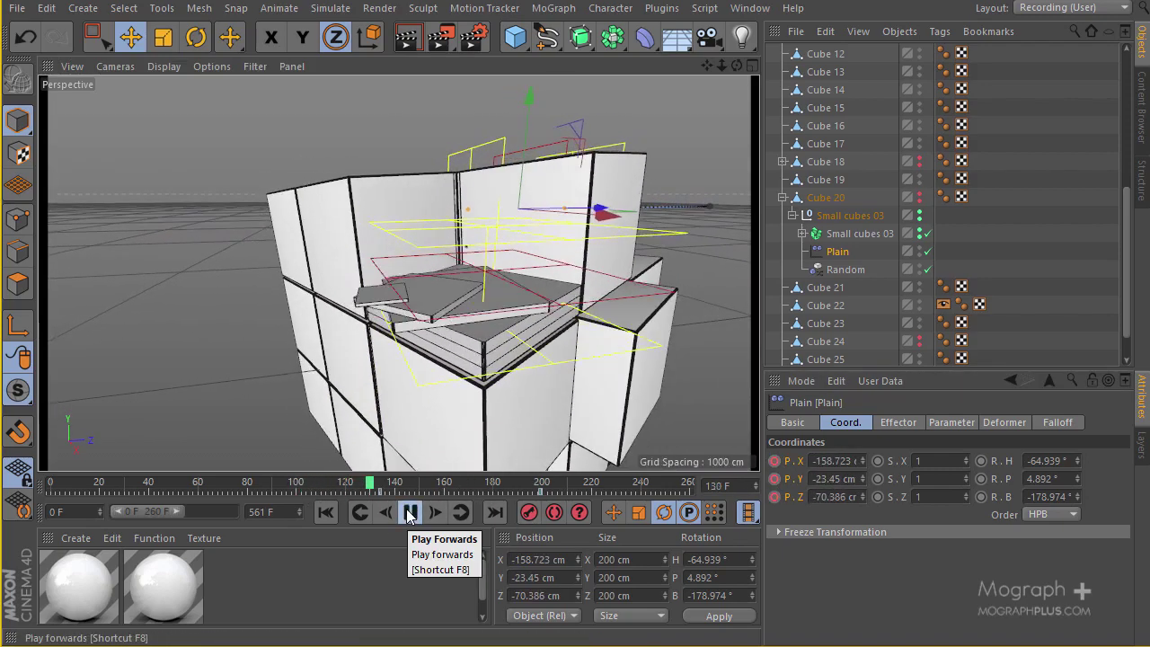
{"action": "left_click", "coordinate": [410, 512]}
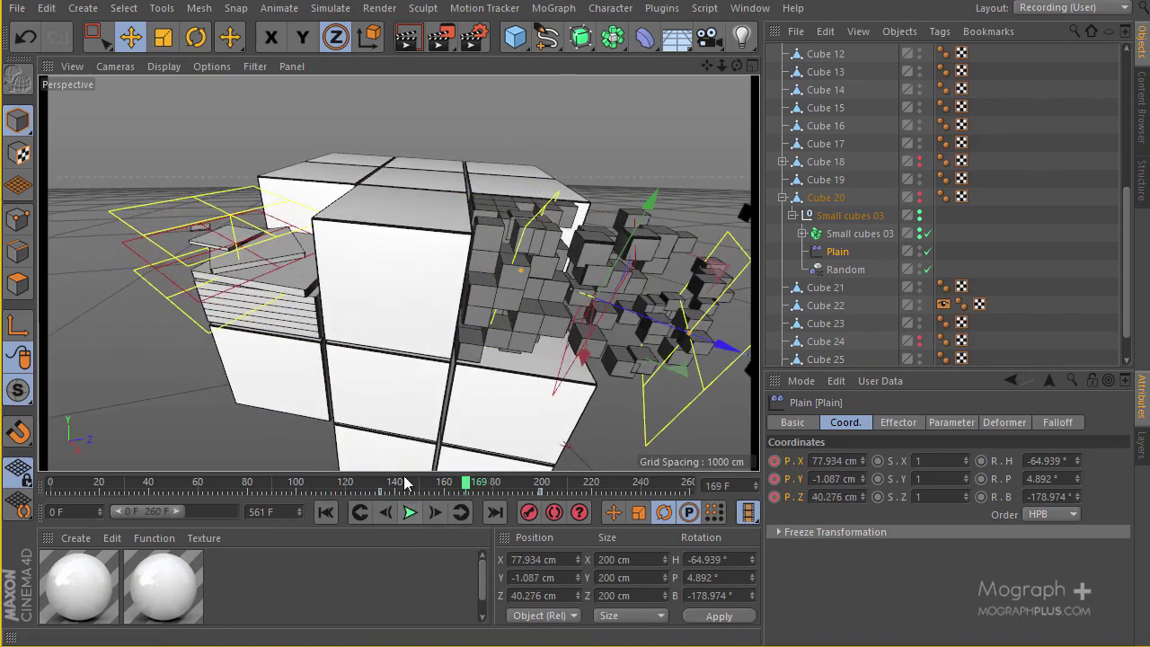
{"action": "left_click_drag", "start_coordinate": [416, 487], "coordinate": [352, 487]}
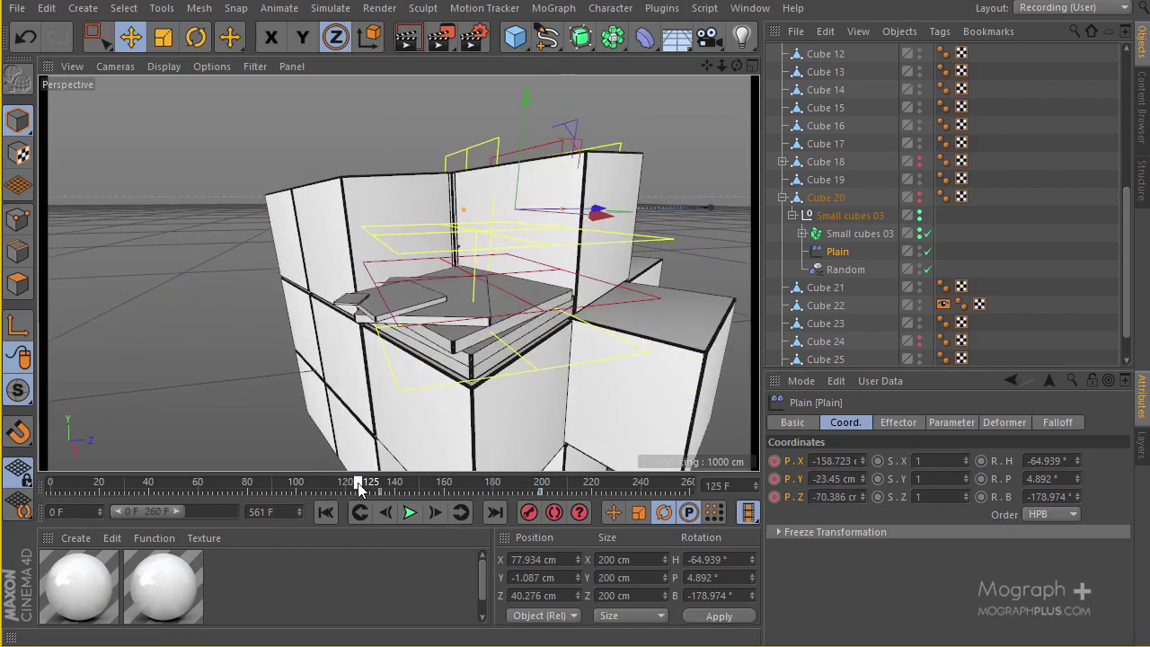
{"action": "left_click", "coordinate": [409, 512]}
{"action": "left_click", "coordinate": [410, 512]}
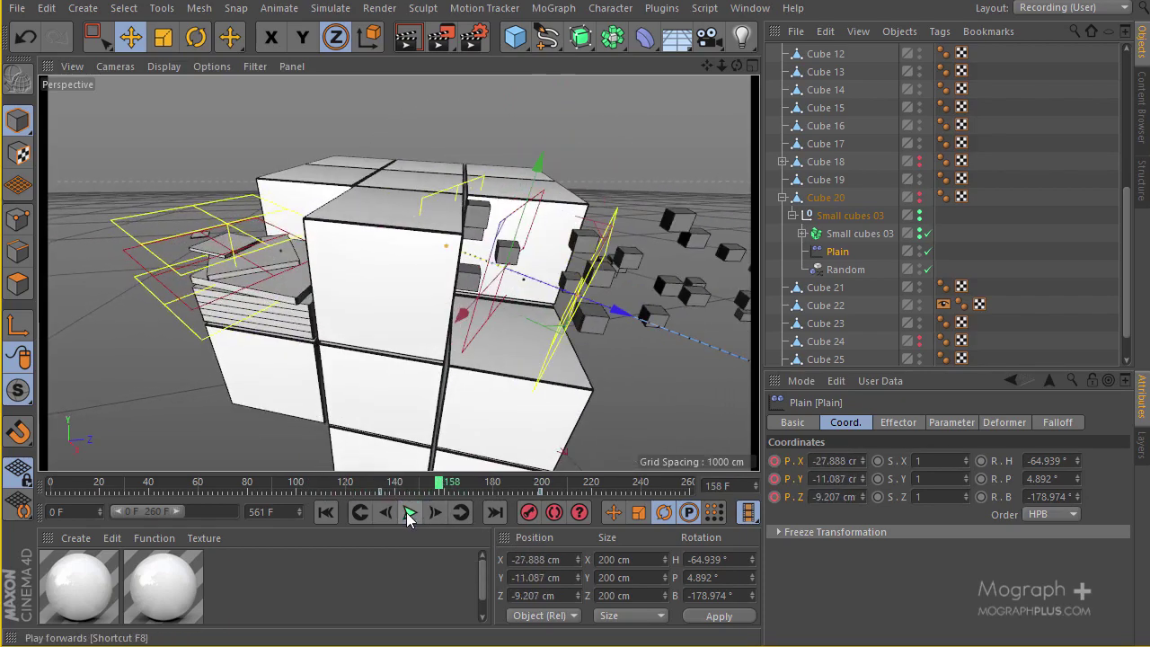
{"action": "left_click", "coordinate": [364, 495]}
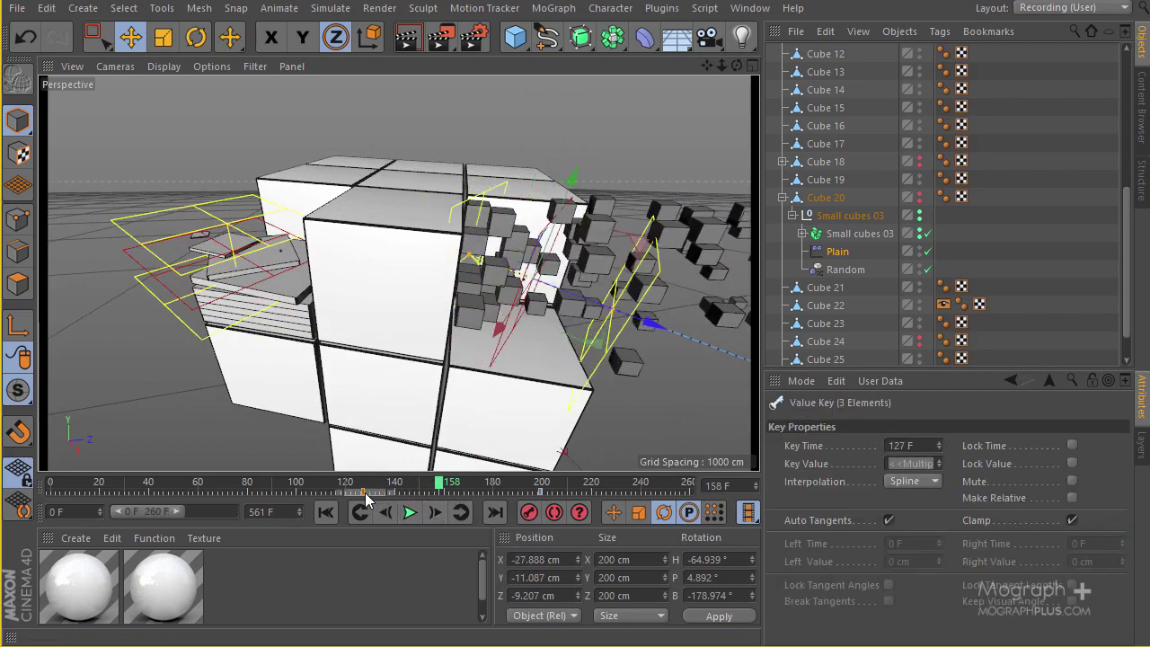
{"action": "left_click", "coordinate": [296, 484]}
{"action": "left_click", "coordinate": [408, 512]}
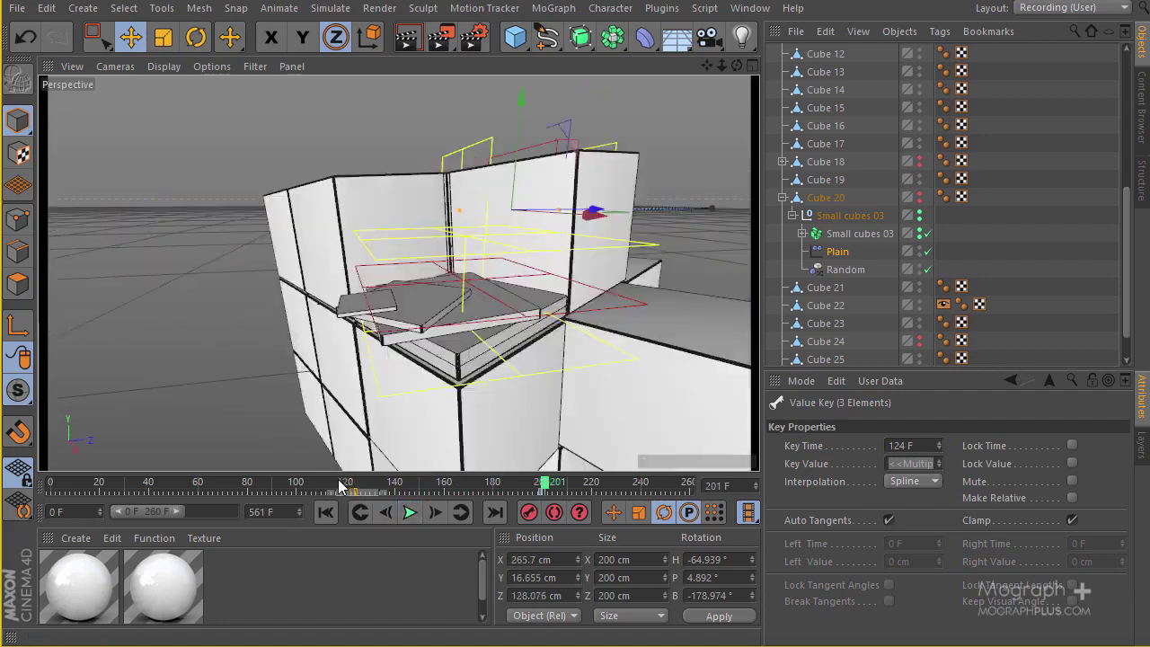
{"action": "left_click", "coordinate": [407, 513]}
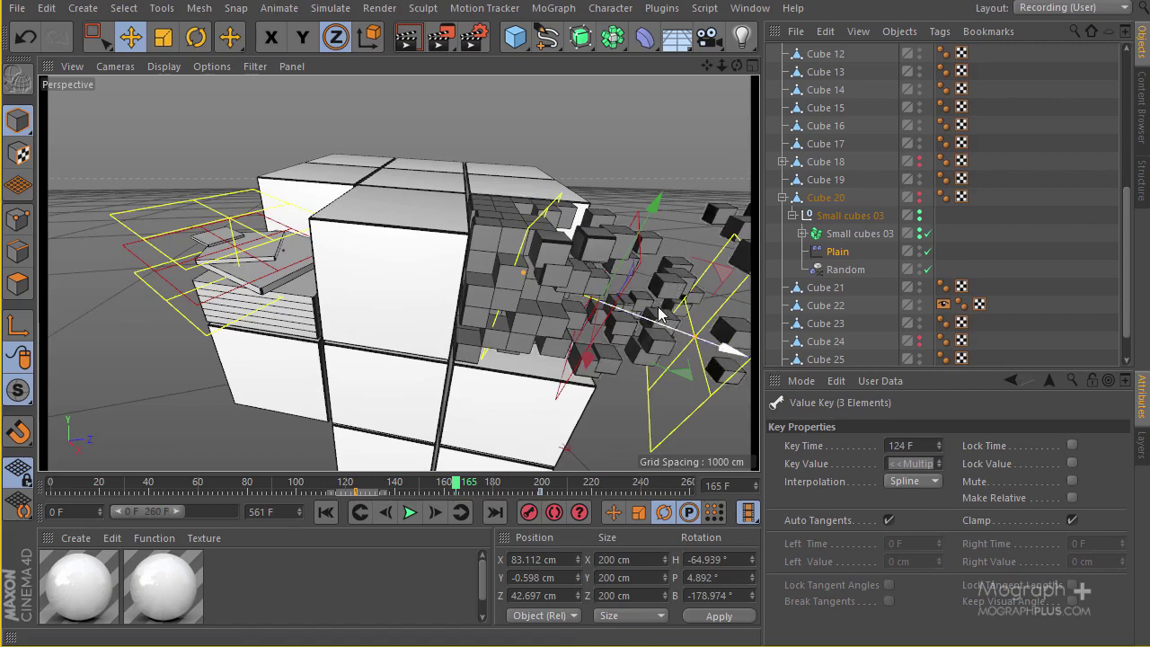
{"action": "left_click_drag", "start_coordinate": [365, 476], "coordinate": [315, 481]}
{"action": "left_click", "coordinate": [411, 512]}
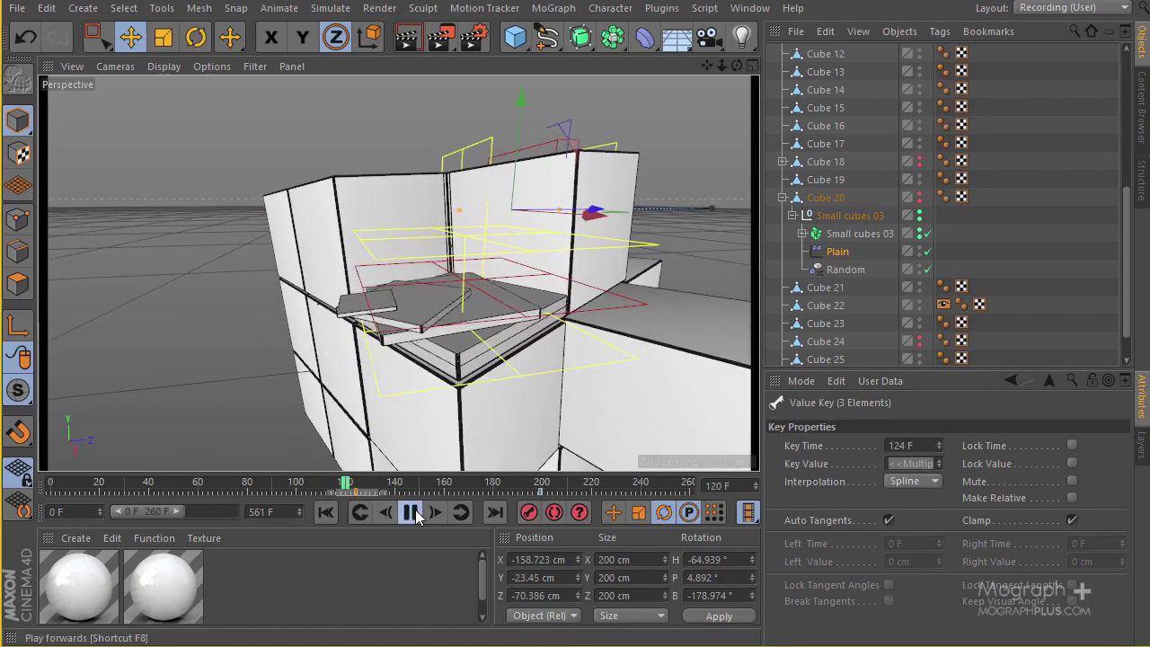
{"action": "left_click", "coordinate": [411, 513]}
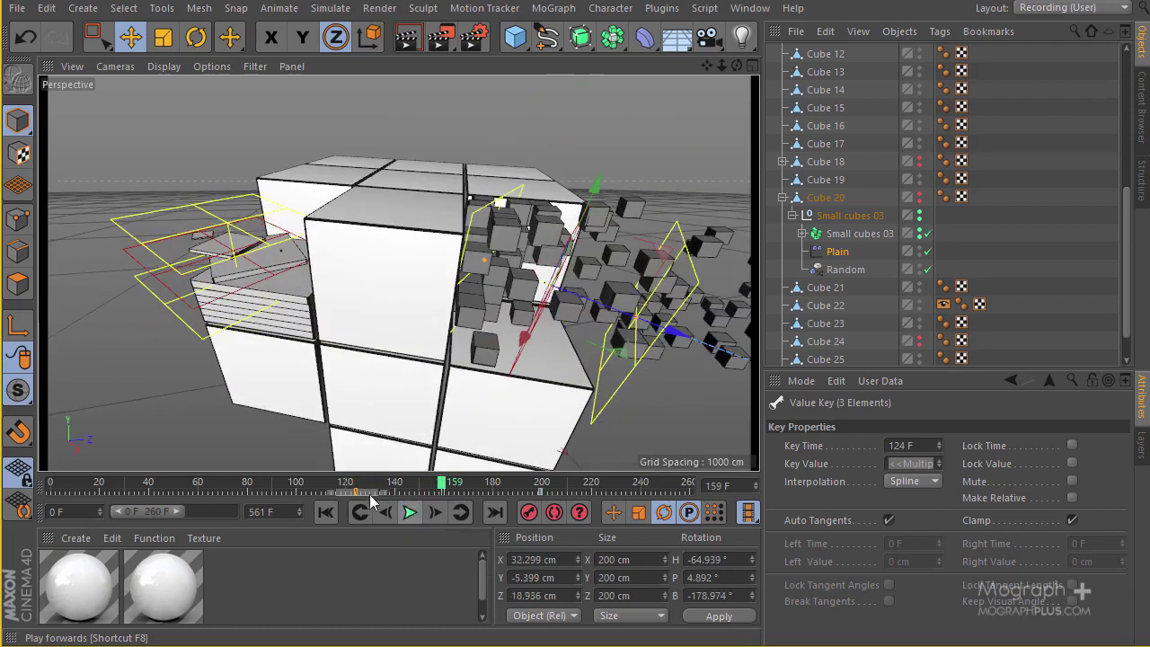